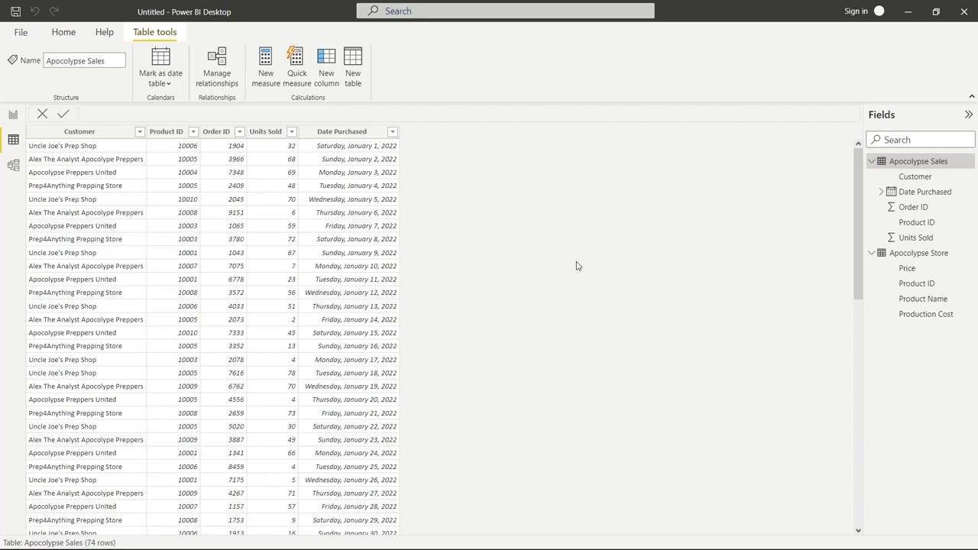
Review the Apocolypse Store data and the relationship between the two tables, then go to the report page.
click(911, 256)
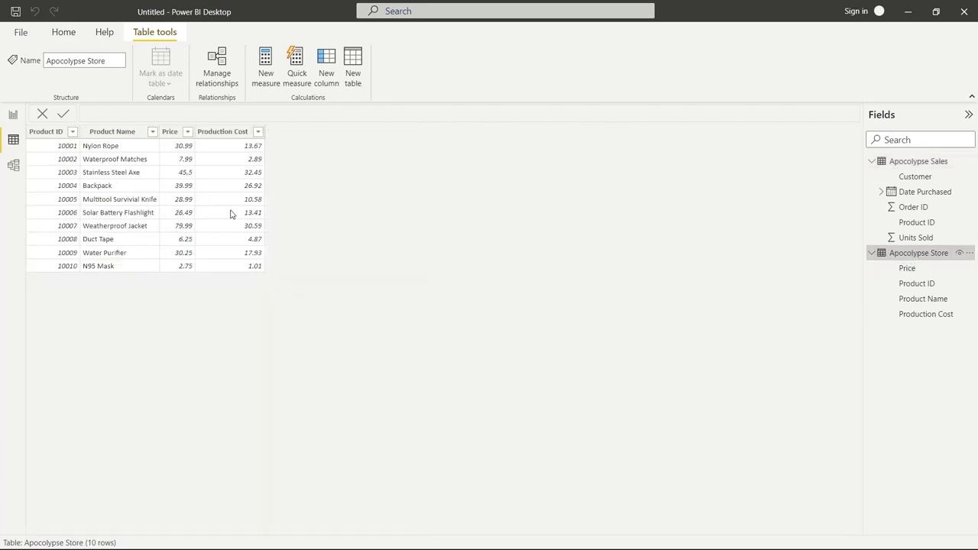
click(13, 165)
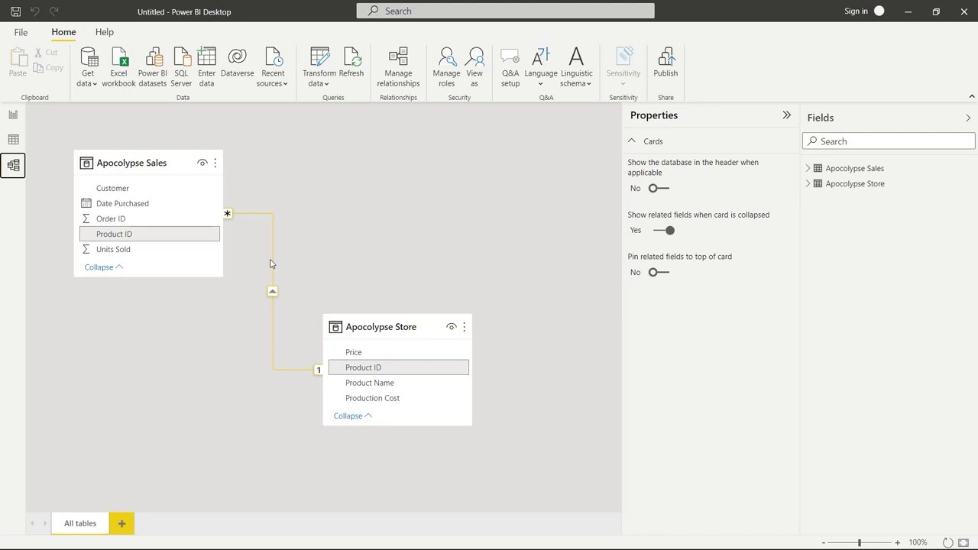
click(13, 139)
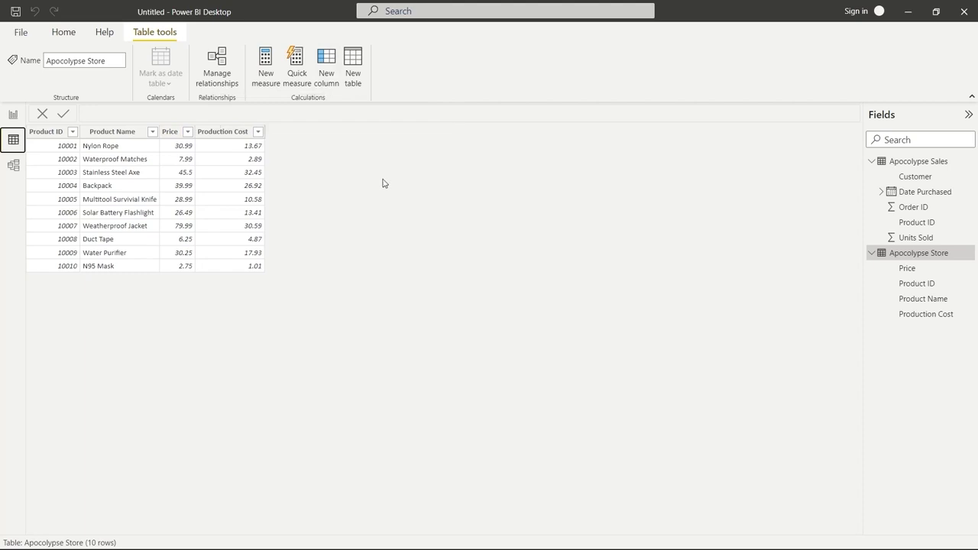
click(13, 114)
Create the measure Count of Sales = COUNT('Apocolypse Sales'[Order ID]) in Apocolypse Sales.
click(872, 162)
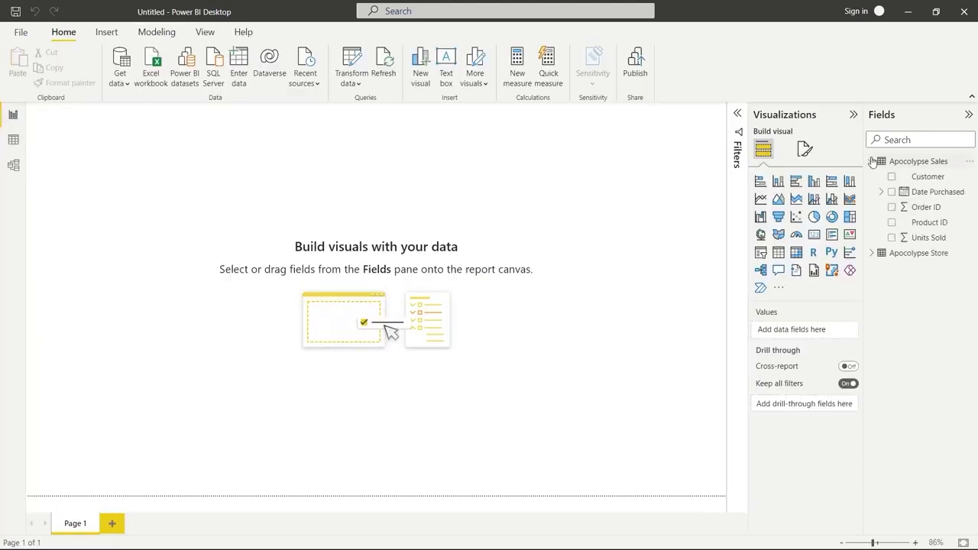
click(871, 254)
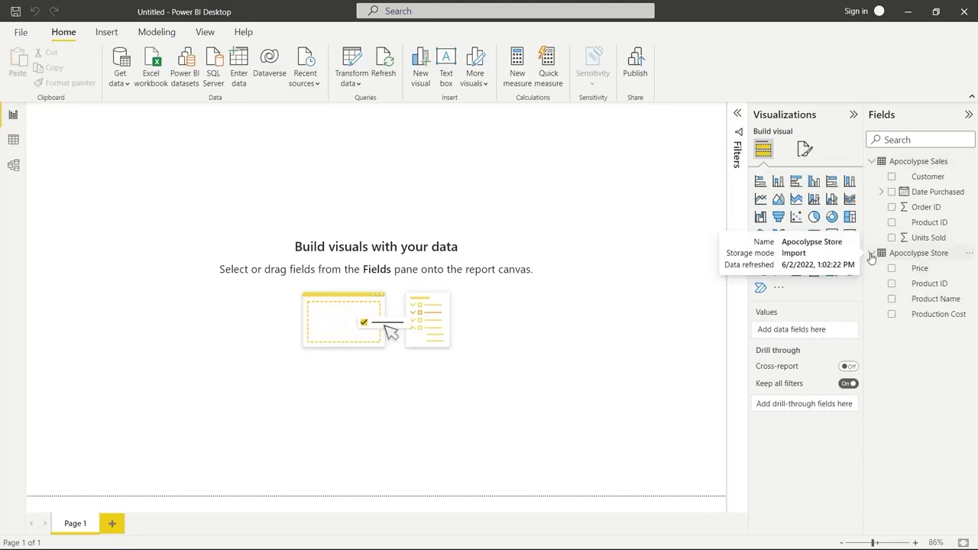
right_click(915, 163)
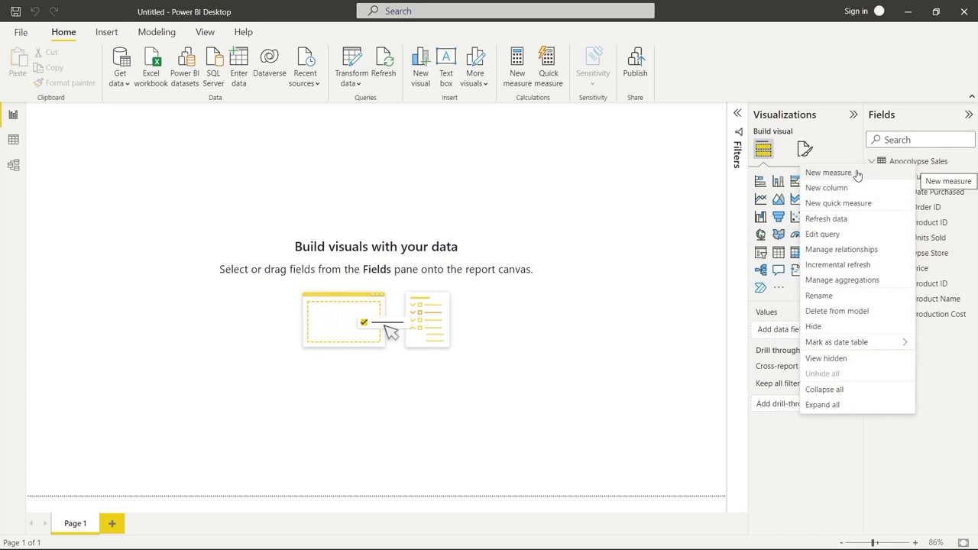
click(827, 173)
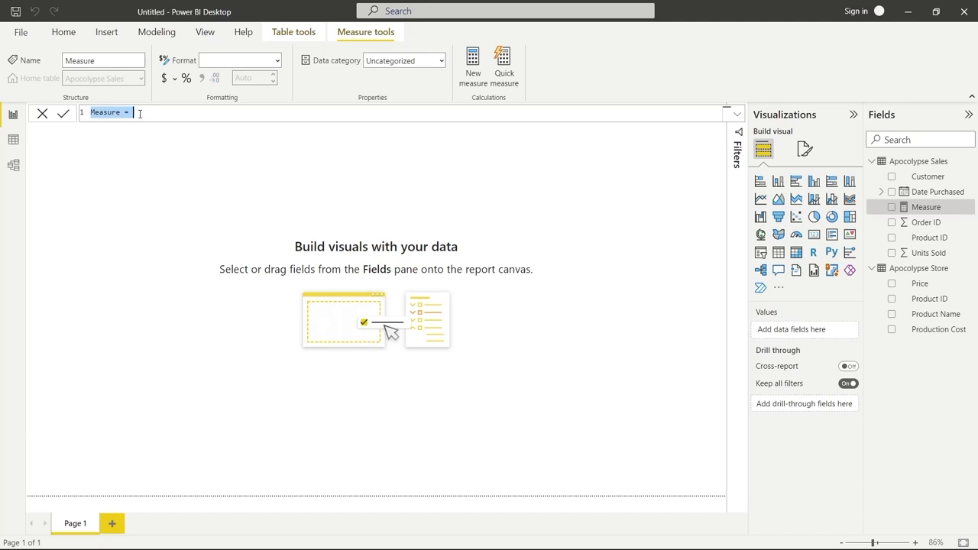
double_click(113, 113)
text(Count of )
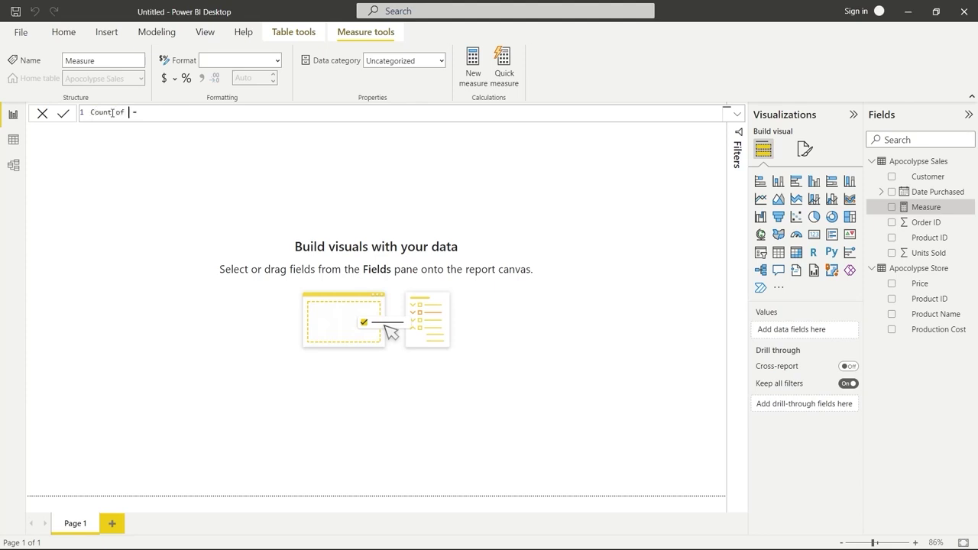
text(Sales)
click(206, 115)
text(Count)
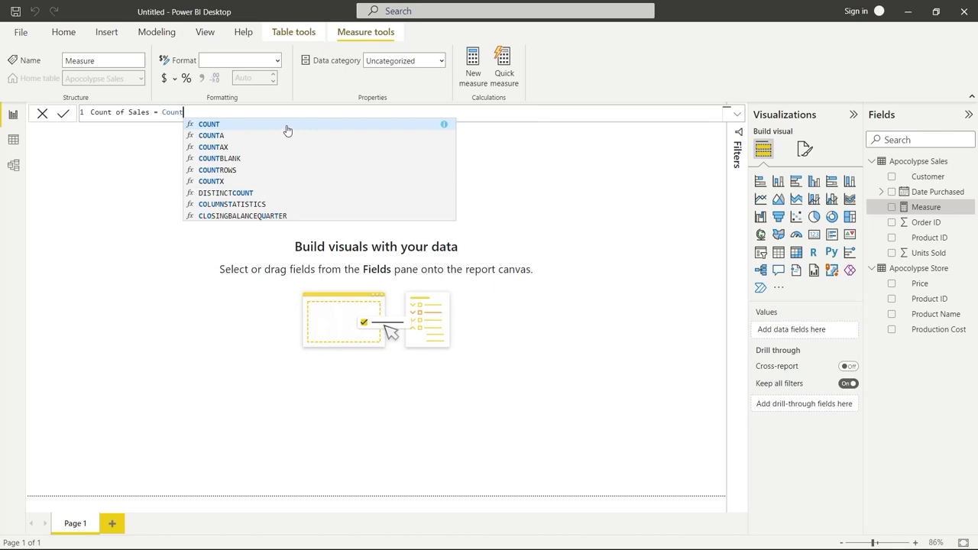
click(229, 127)
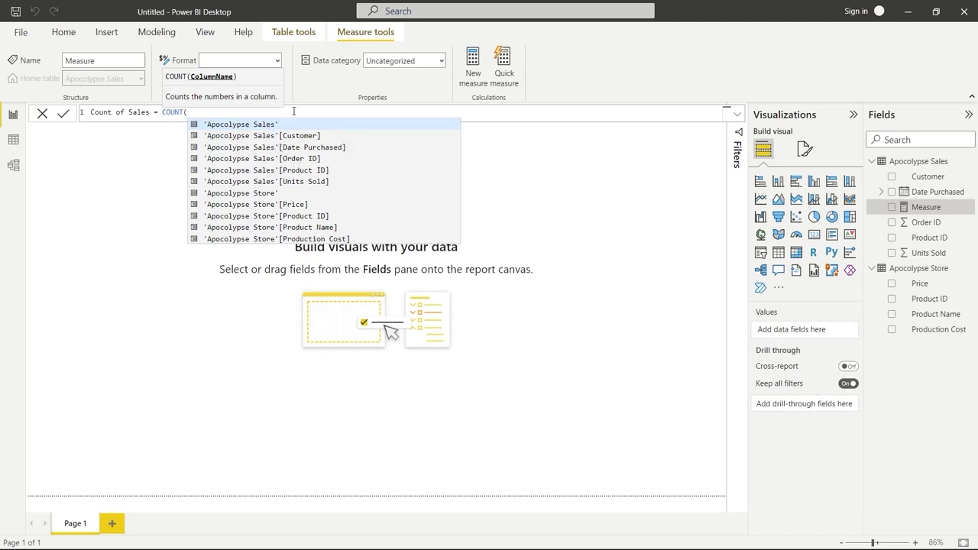
text(order)
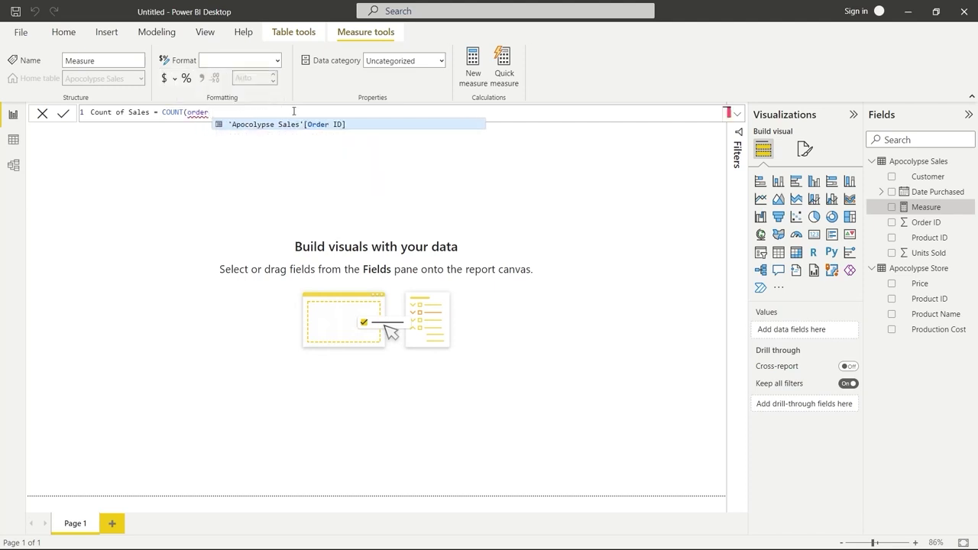
click(350, 125)
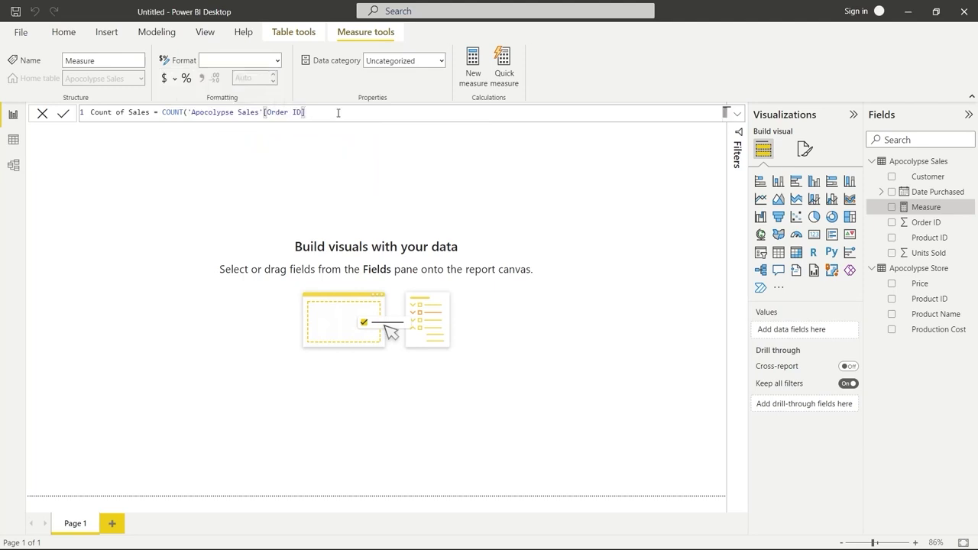
text())
key(Return)
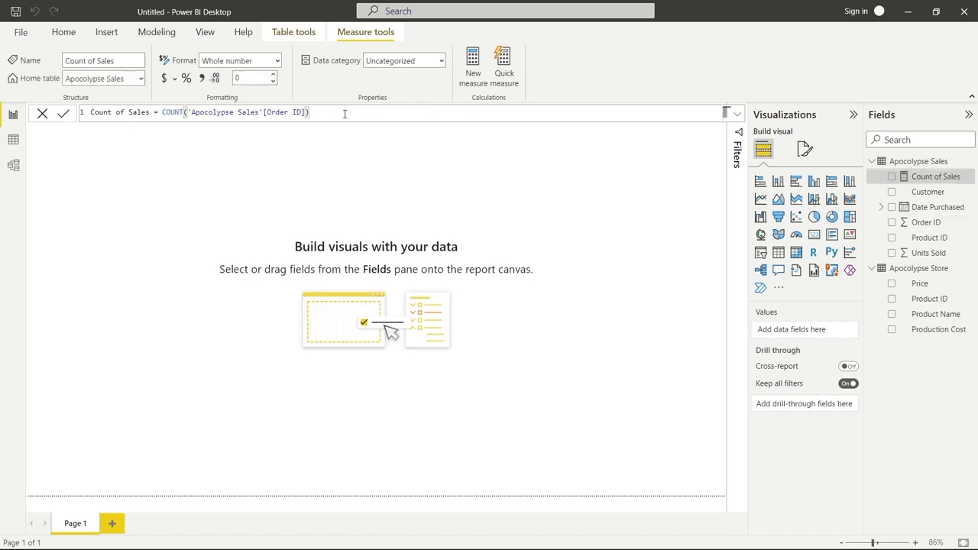
Build a table visual with Customer followed by Count of Sales, repositioned and widened to show full names.
click(891, 177)
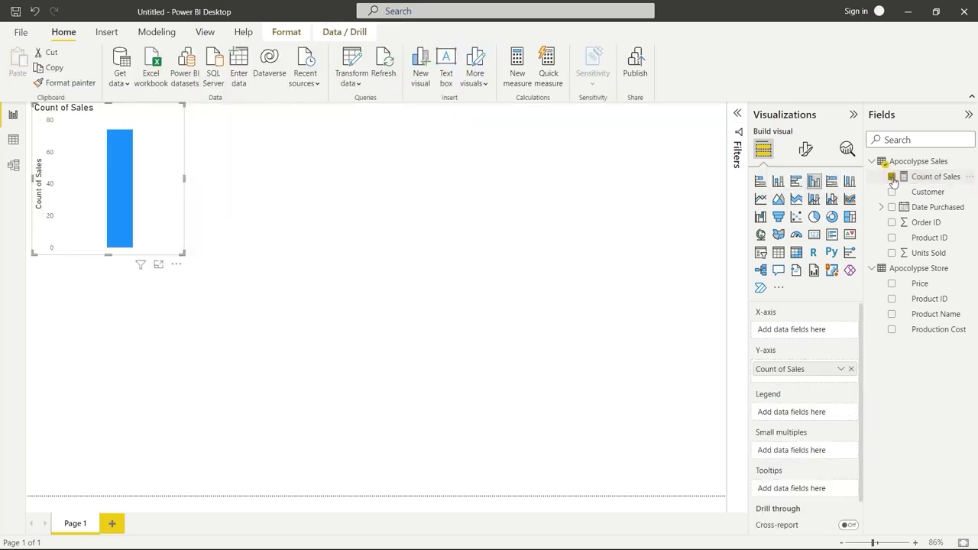
click(779, 254)
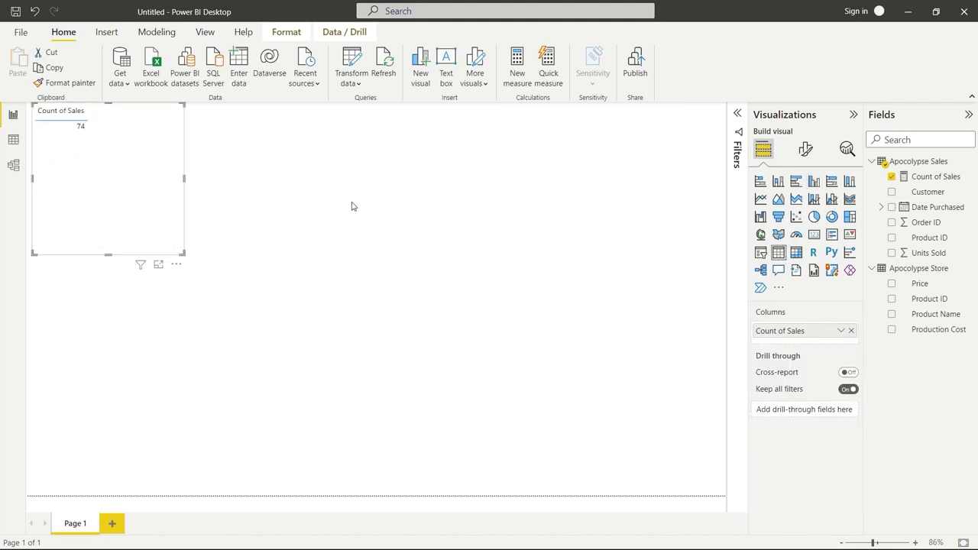
drag(159, 144, 156, 182)
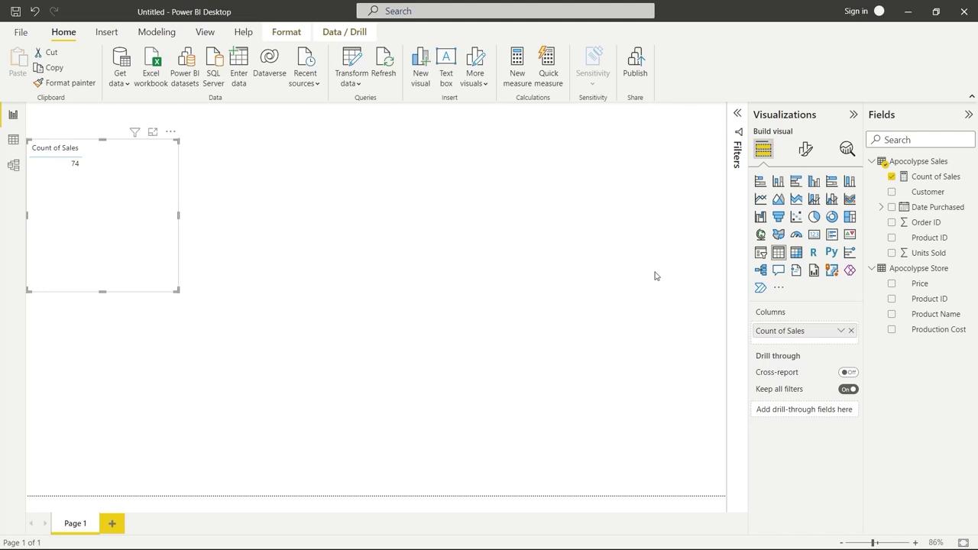
click(892, 193)
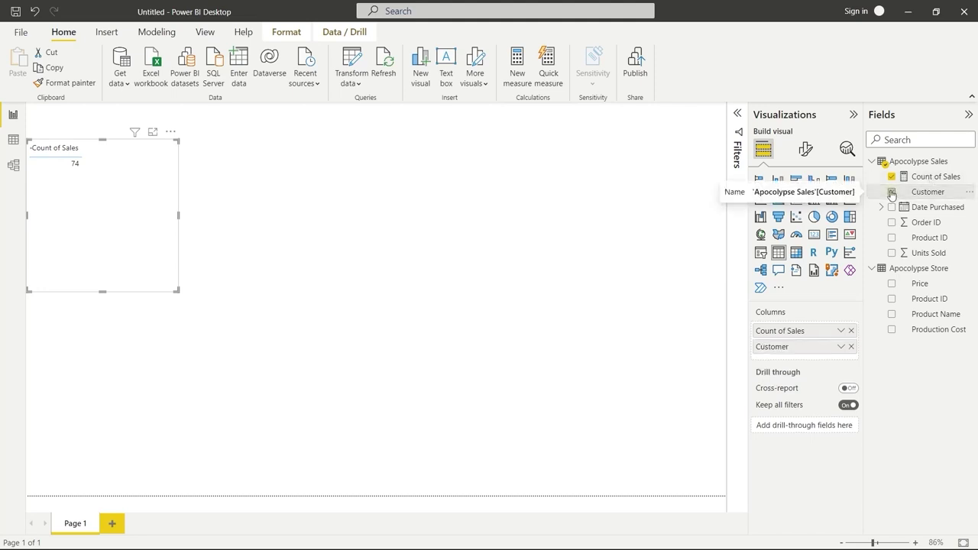
drag(807, 351, 801, 331)
drag(176, 289, 216, 221)
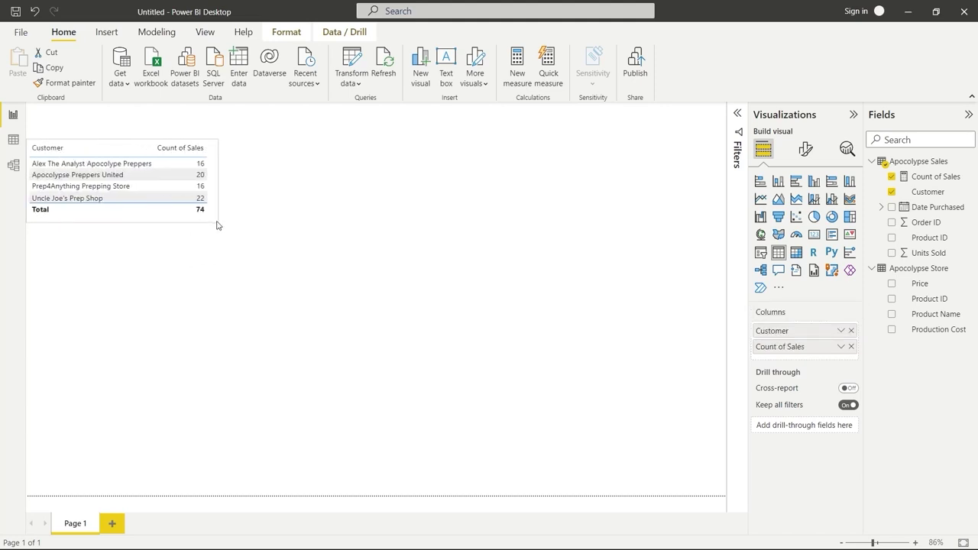
click(148, 258)
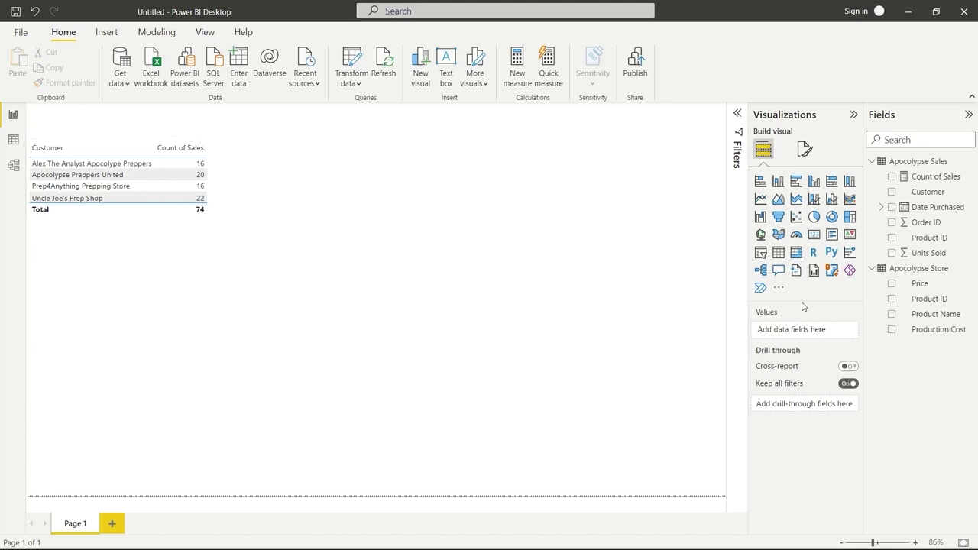
Add a Product Name table and create measure Sum of Products Sold = SUM('Apocolypse Sales'[Units Sold]).
click(892, 315)
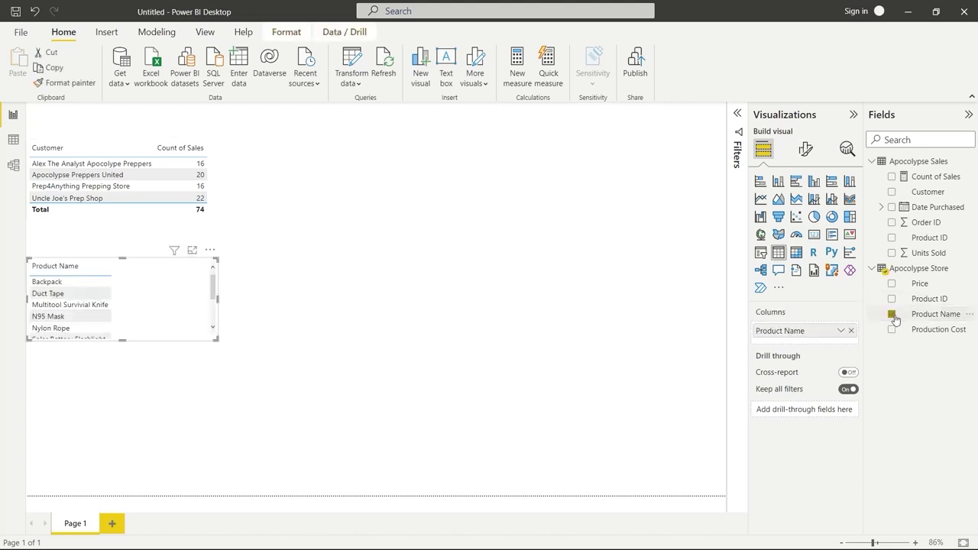
drag(216, 340, 232, 398)
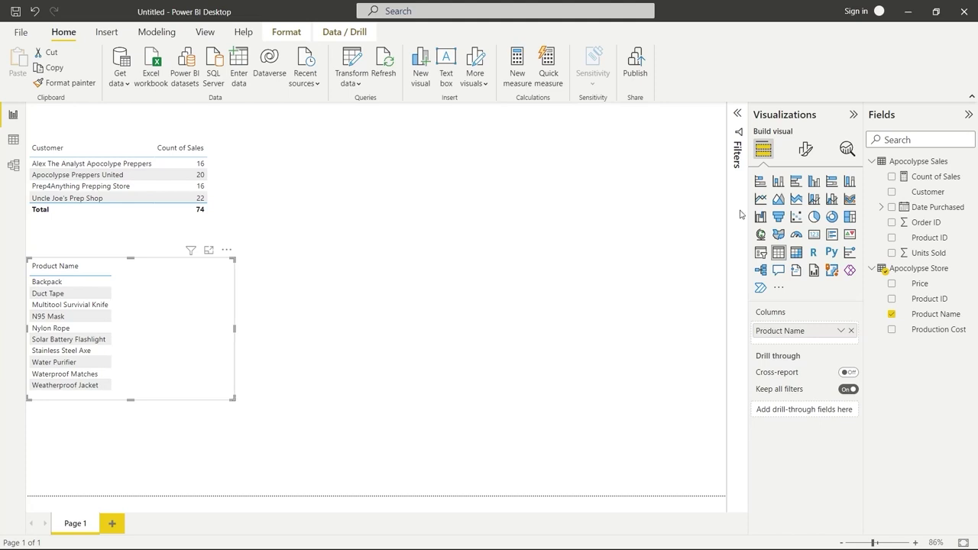
right_click(919, 166)
key(Escape)
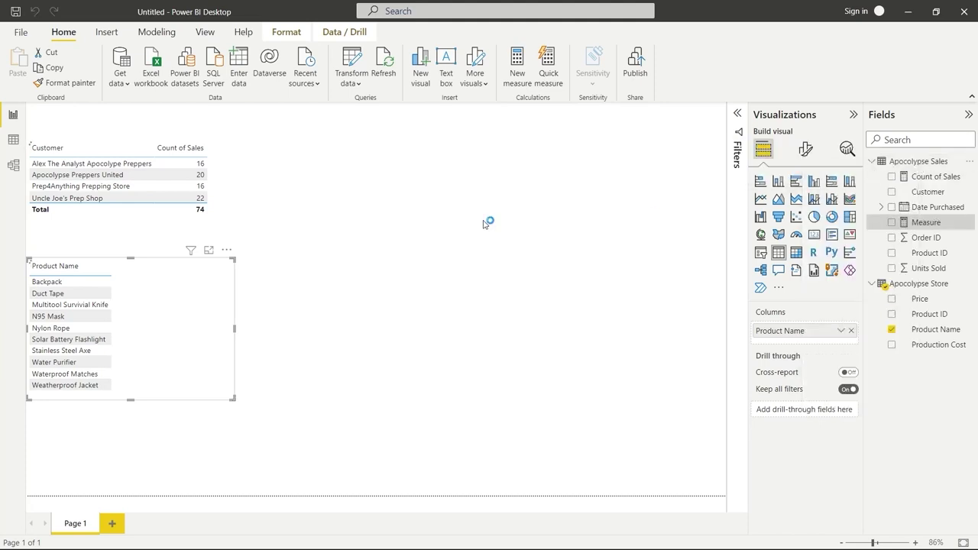
double_click(106, 112)
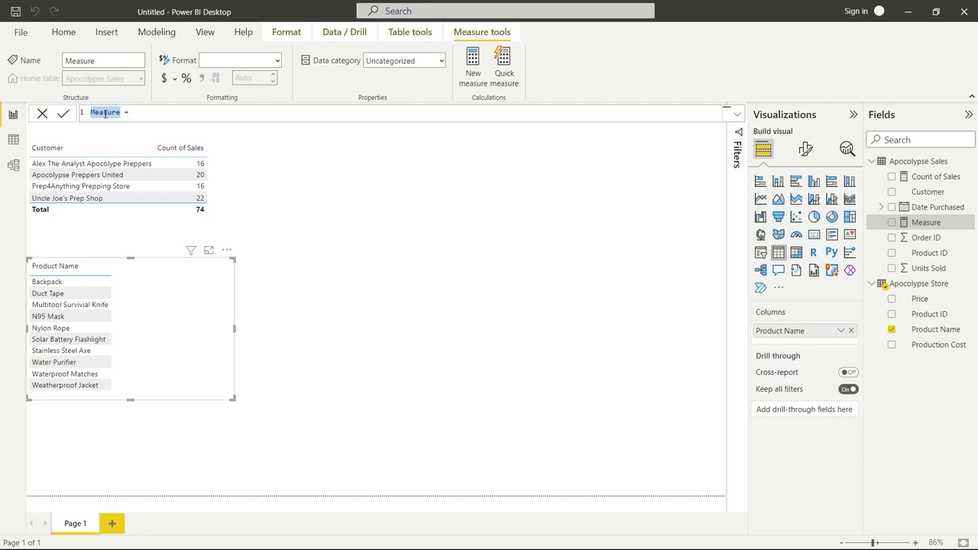
text(Sum of Products Sold = )
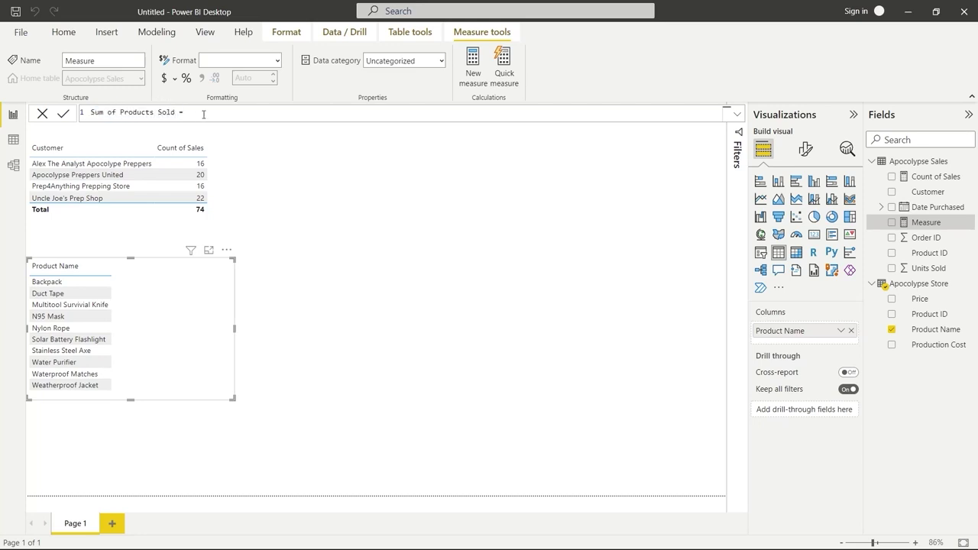
text(SU)
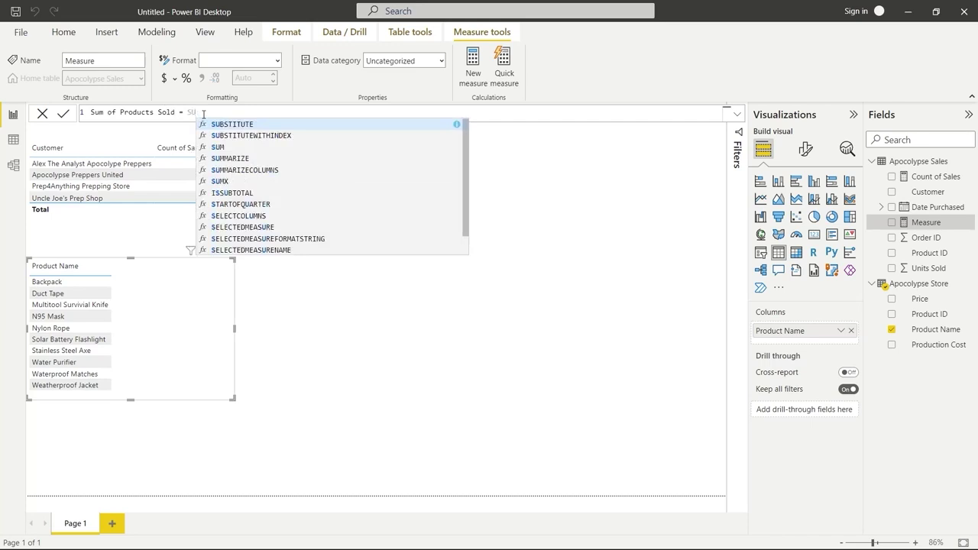
text(M)
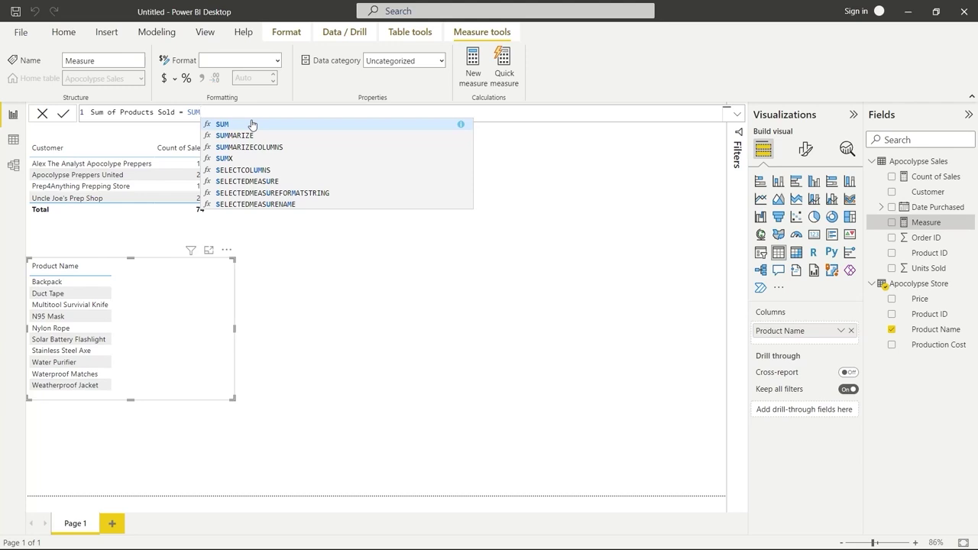
text(()
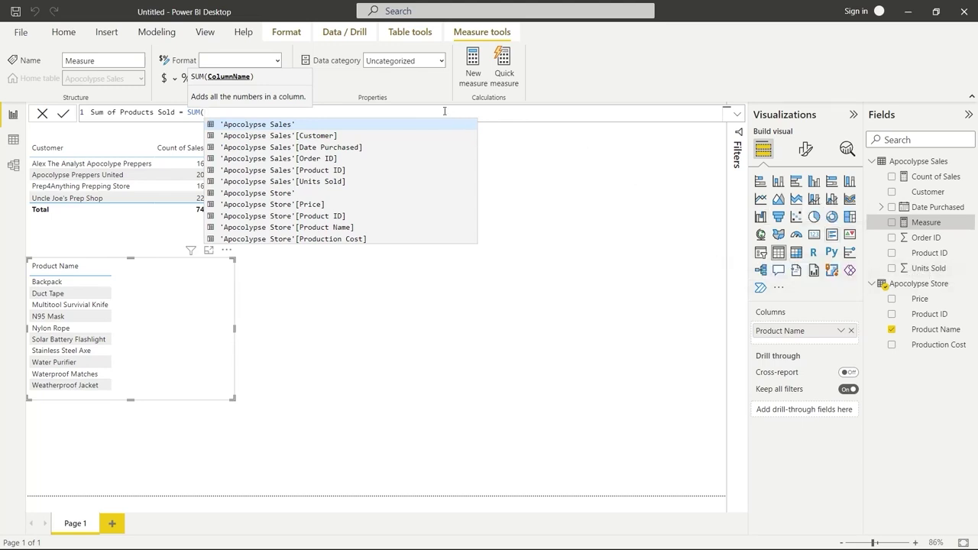
text(units)
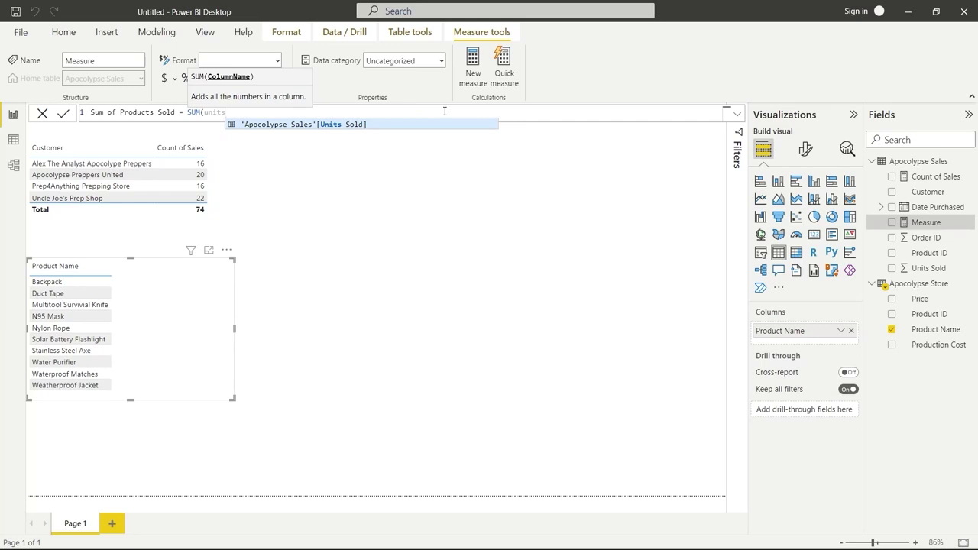
key(Tab)
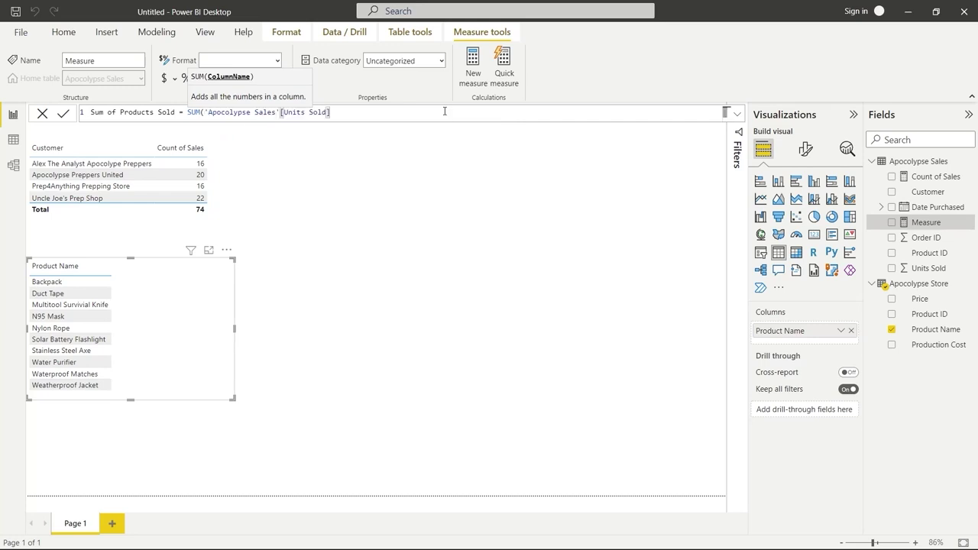
text())
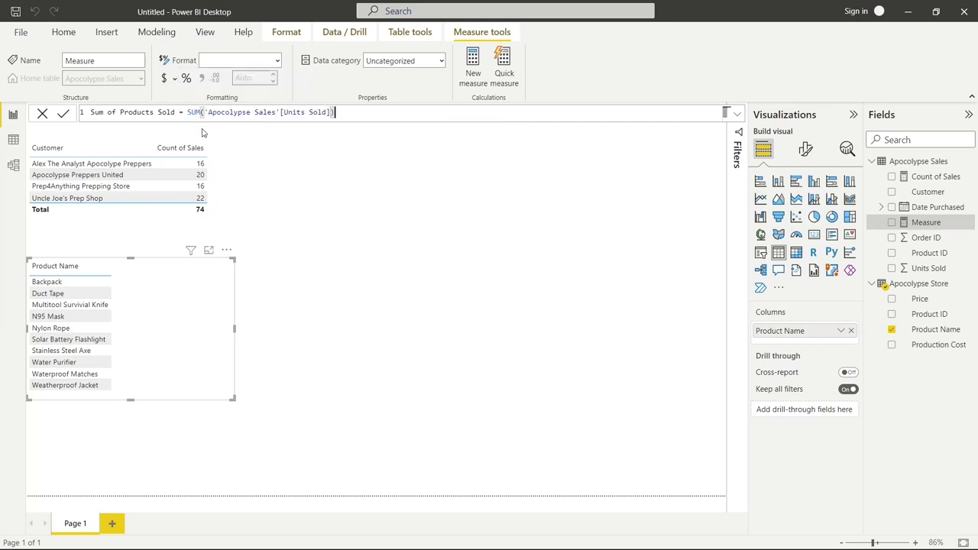
click(62, 115)
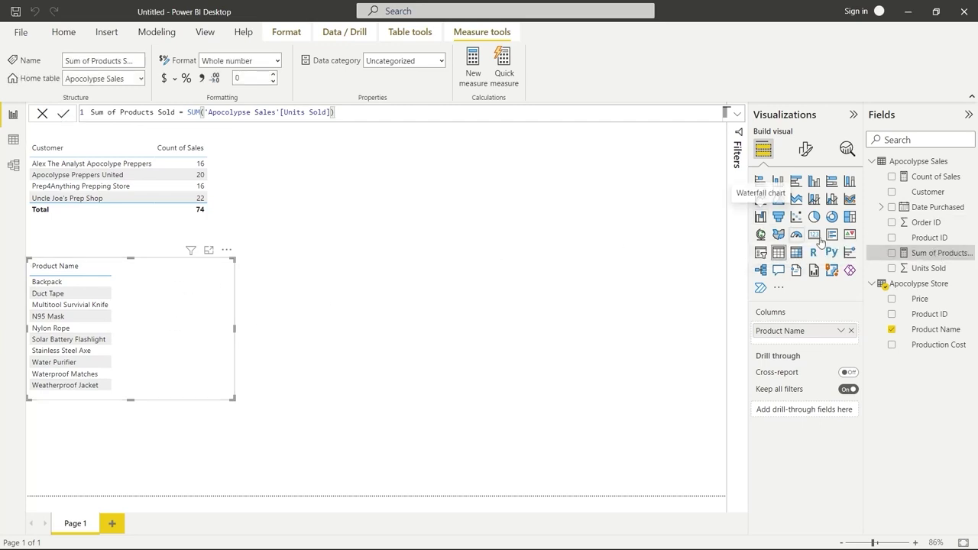
Add Sum of Products Sold to the product table and stretch it to show all rows and the 3001 total.
click(893, 255)
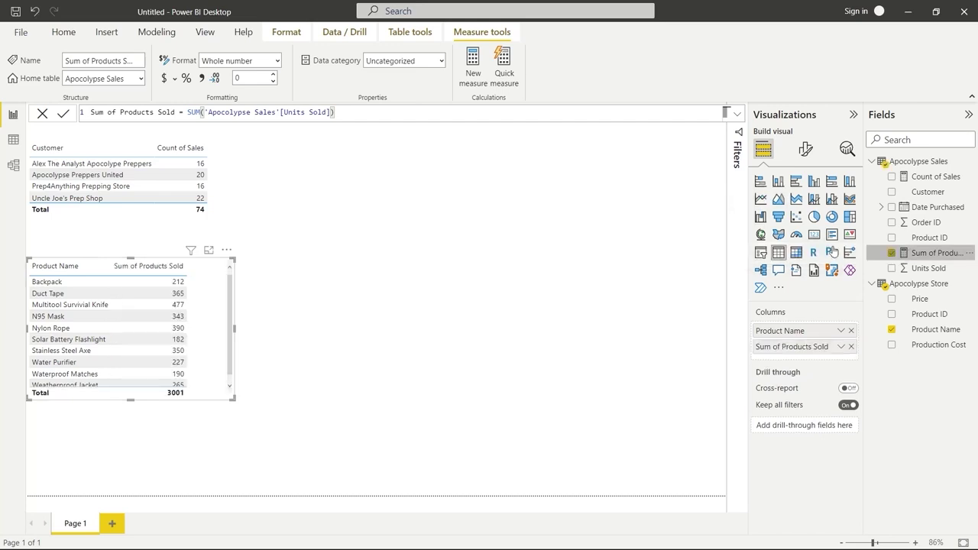
drag(236, 400, 236, 411)
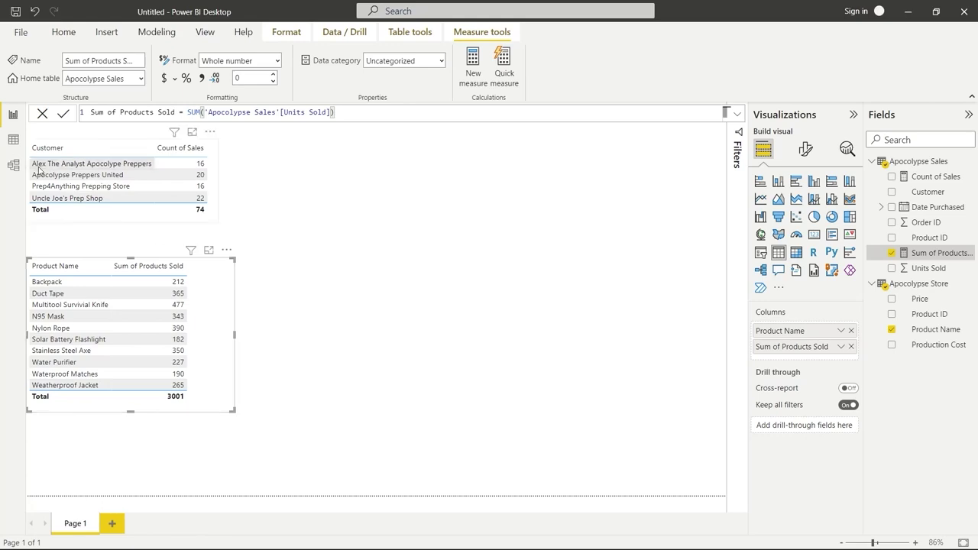
click(13, 140)
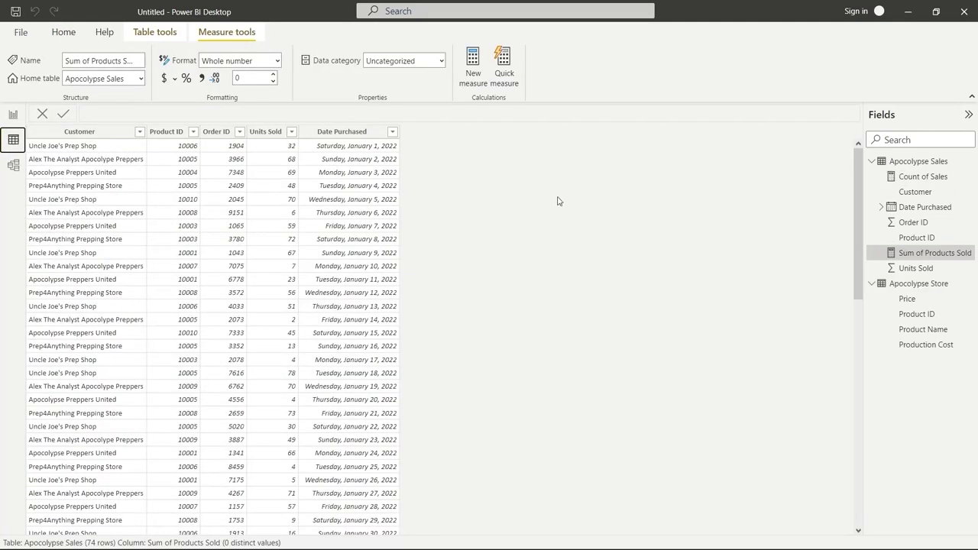
click(898, 284)
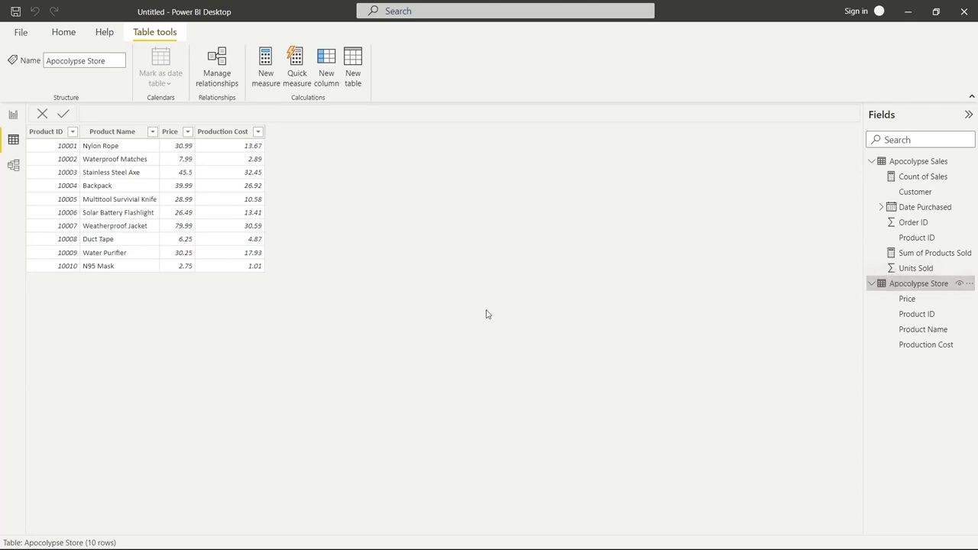
click(14, 116)
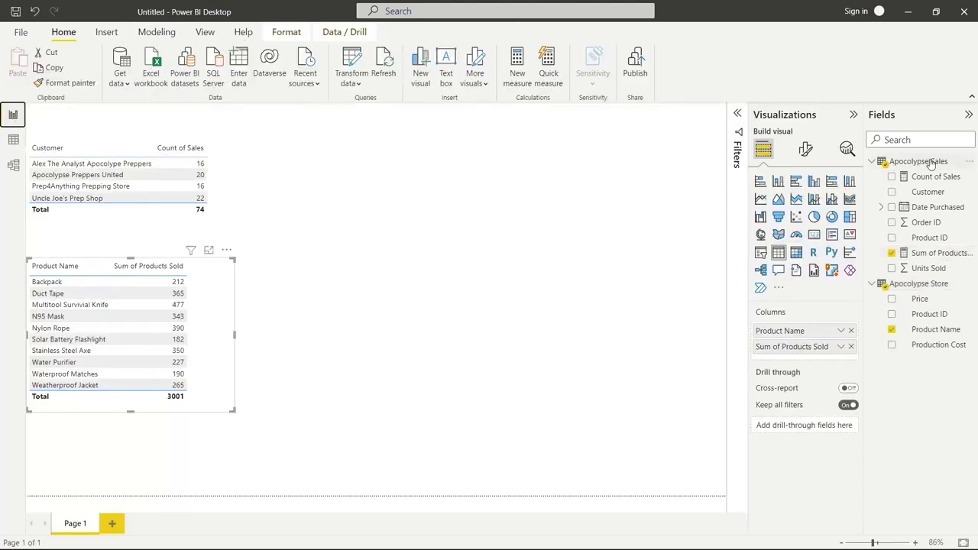
Start a new Apocolypse Store measure Profit = SUM(Price) - SUM(Production Cost).
right_click(928, 284)
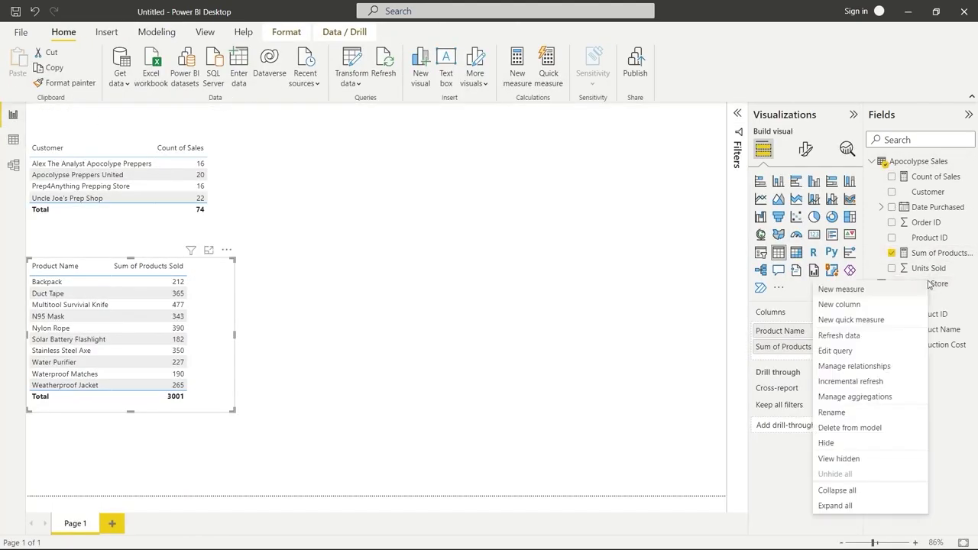
click(875, 291)
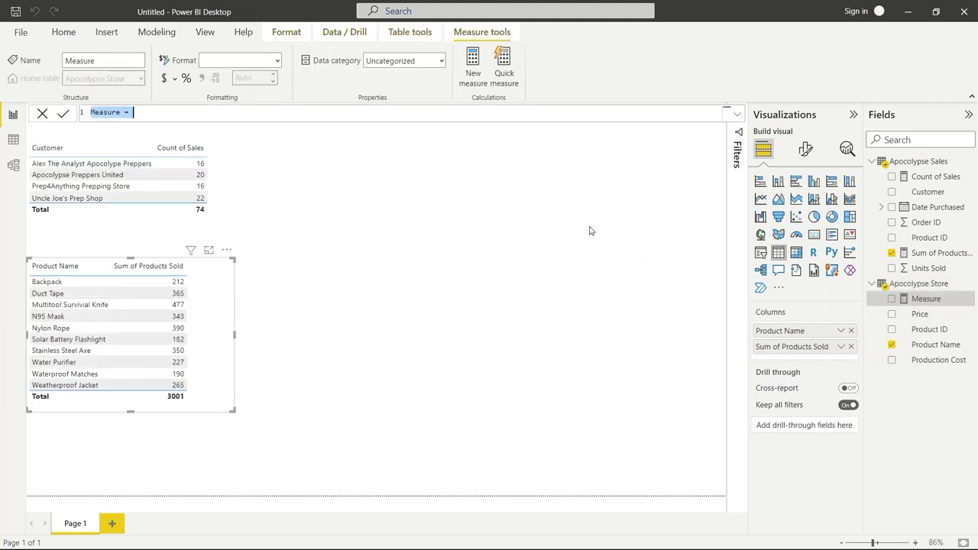
double_click(108, 114)
text(Profit = )
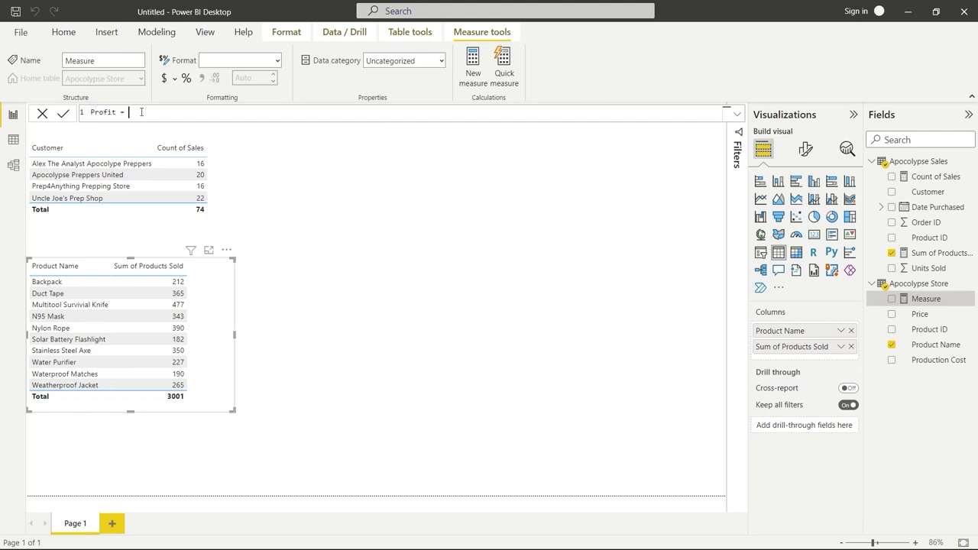
text(SU)
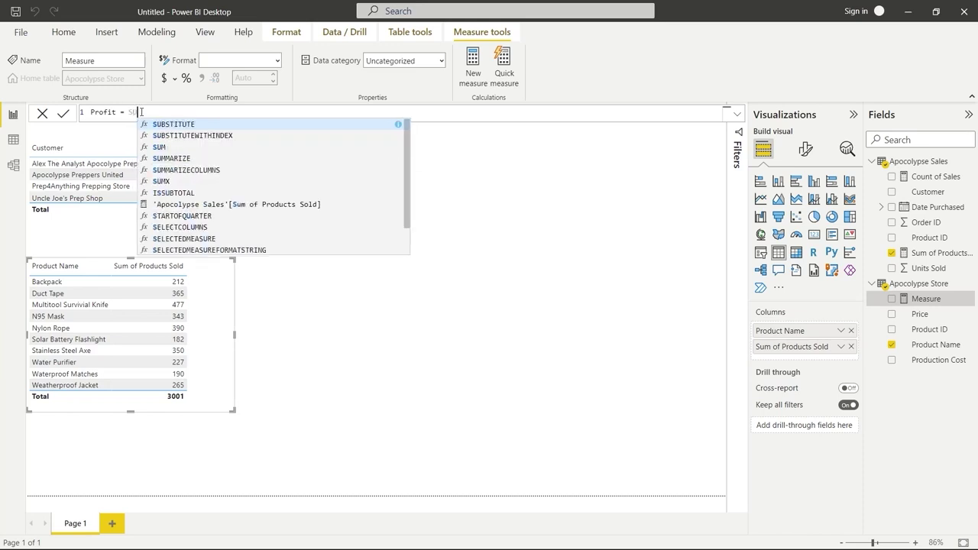
text(M()
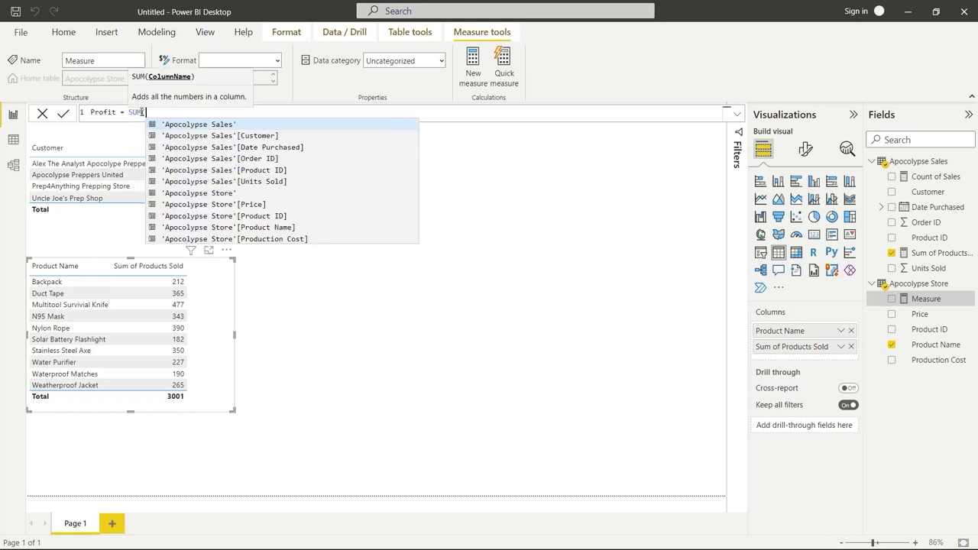
click(236, 205)
text())
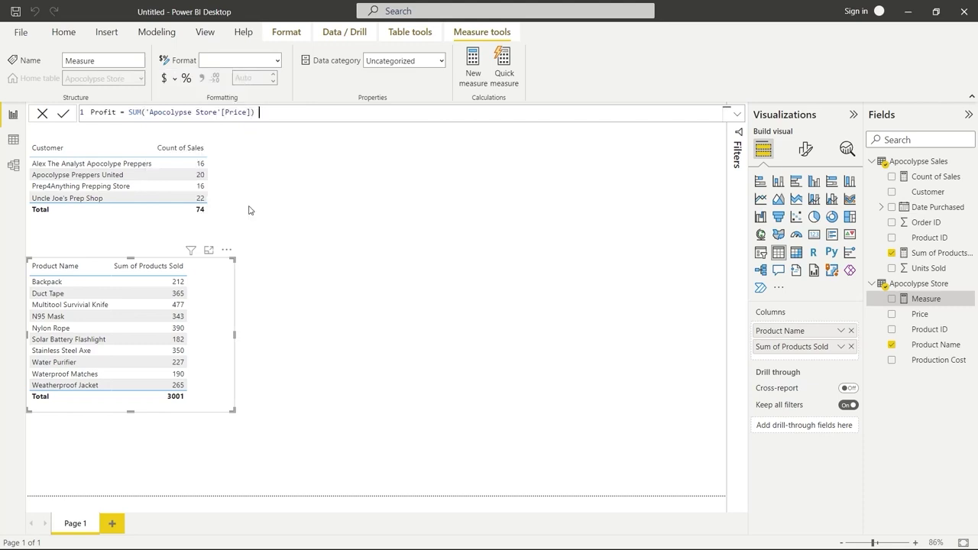
text( - SUM)
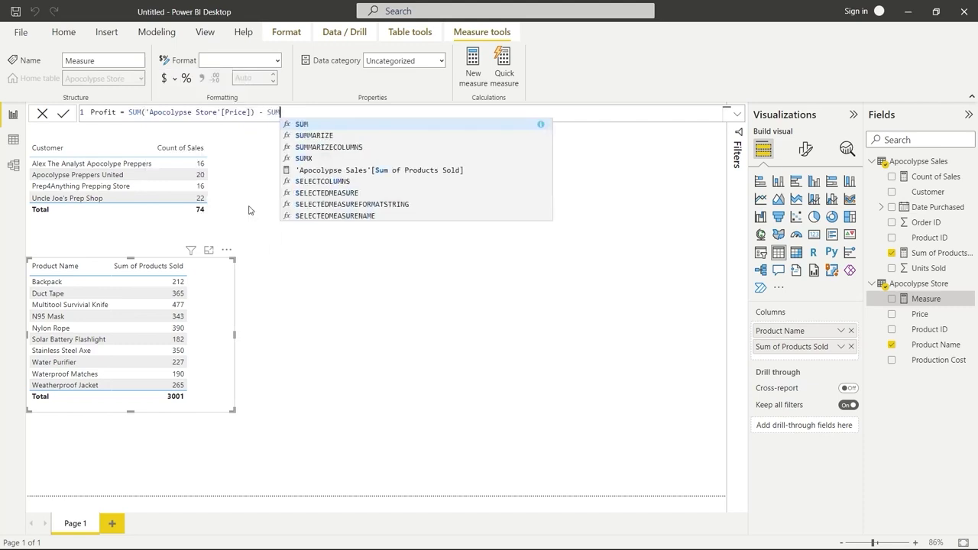
text((pro)
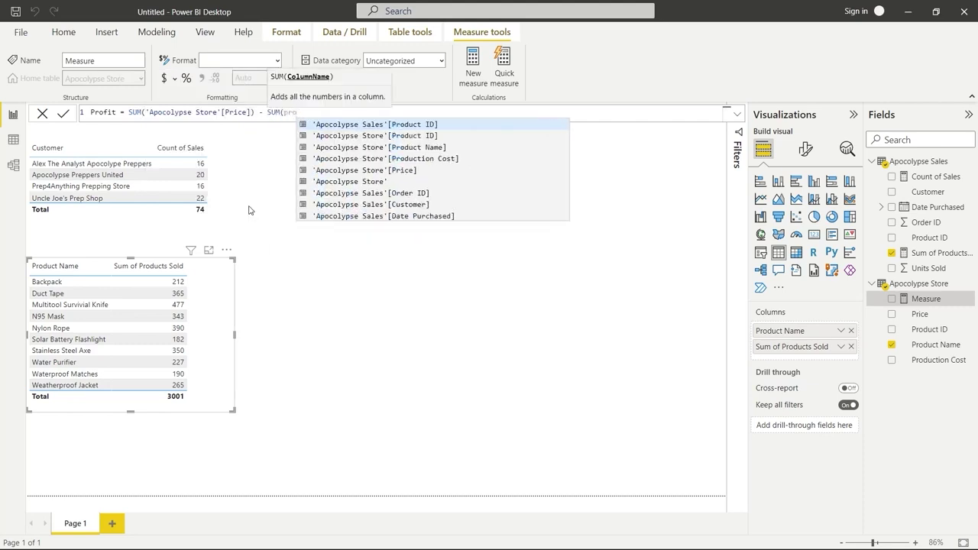
click(407, 160)
text())
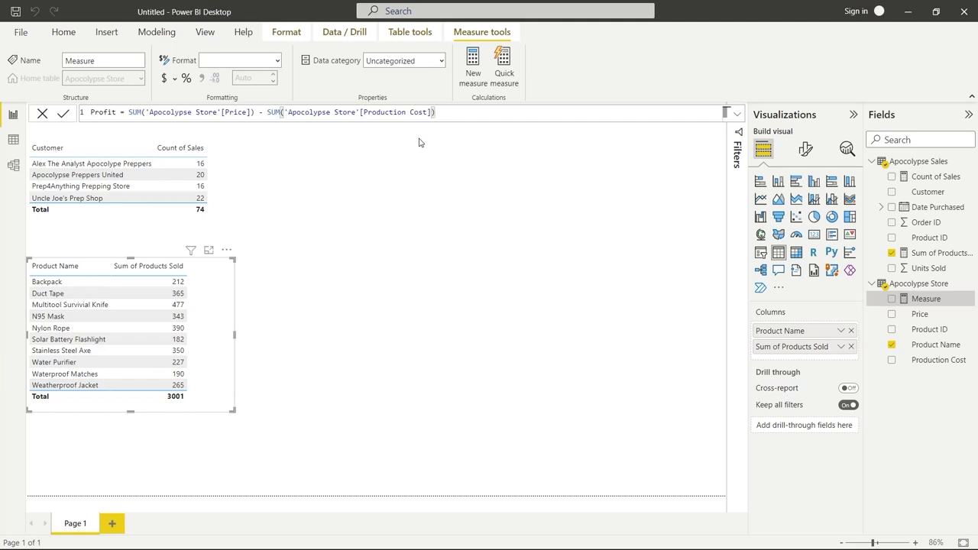
Wrap the subtraction in parentheses, multiply it by SUM(Units Sold), and commit the Profit measure.
text())
click(129, 111)
text(()
click(462, 119)
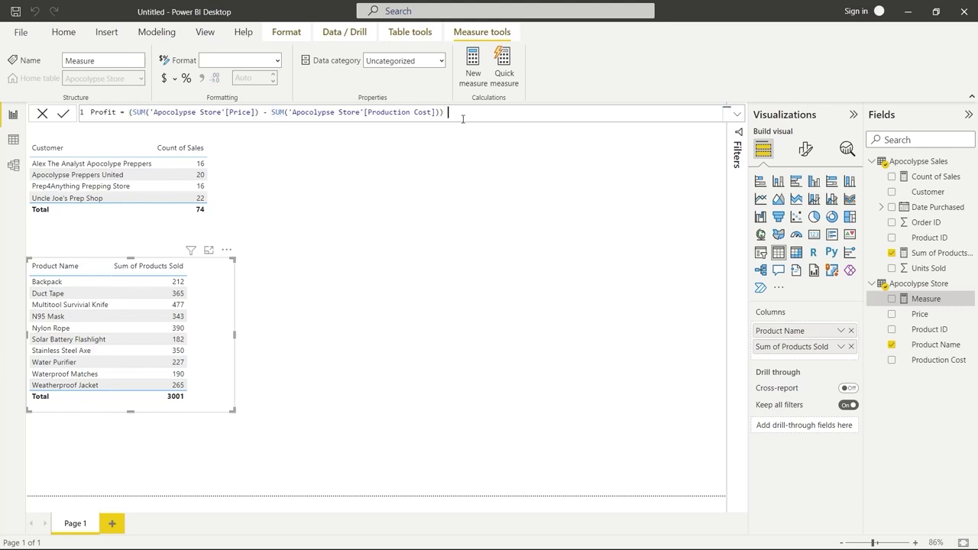
text(* SUM()
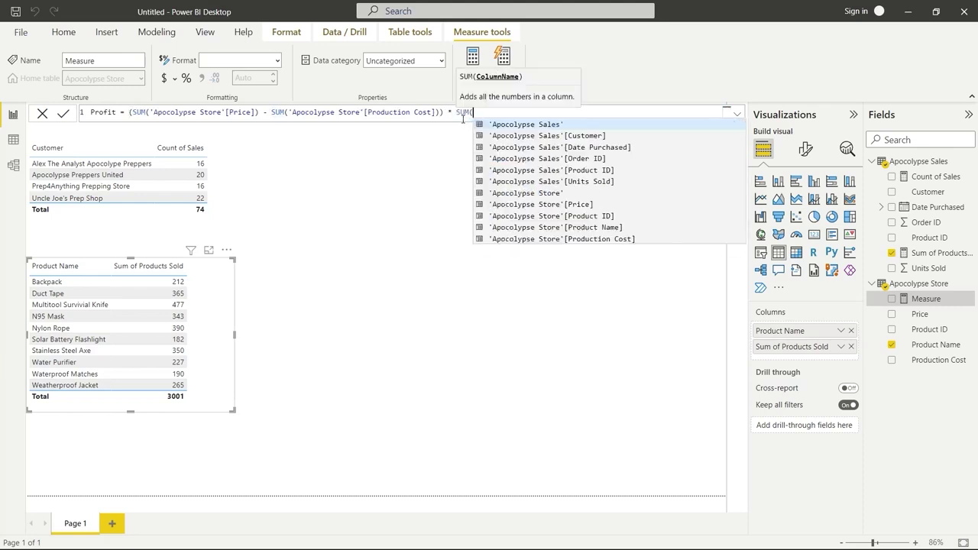
click(519, 181)
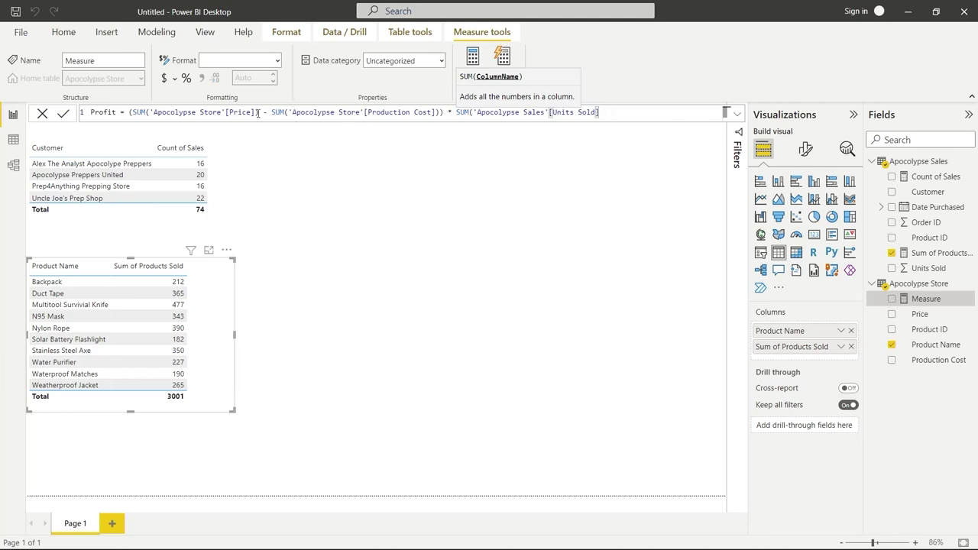
click(63, 116)
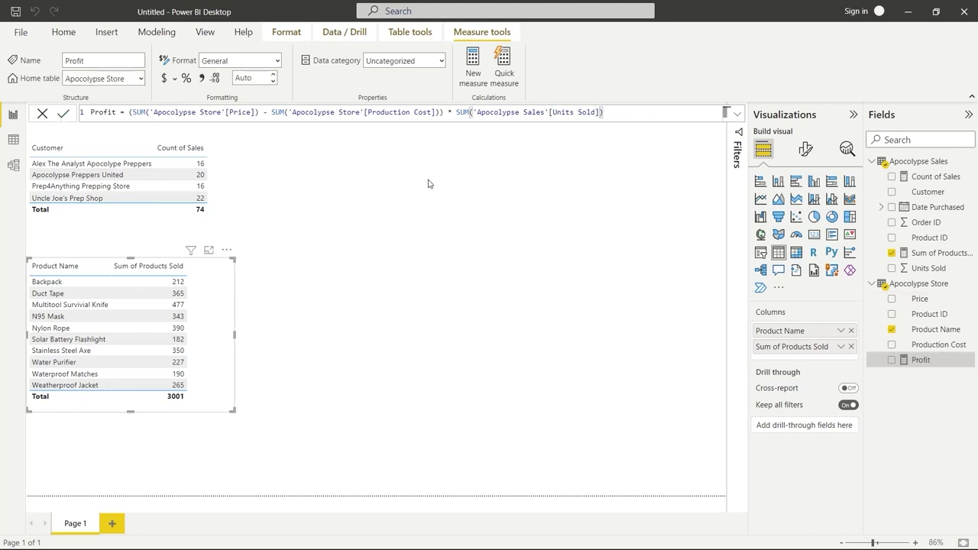
Create a separate centred table showing Profit per Customer, leaving the product table unchanged.
click(890, 360)
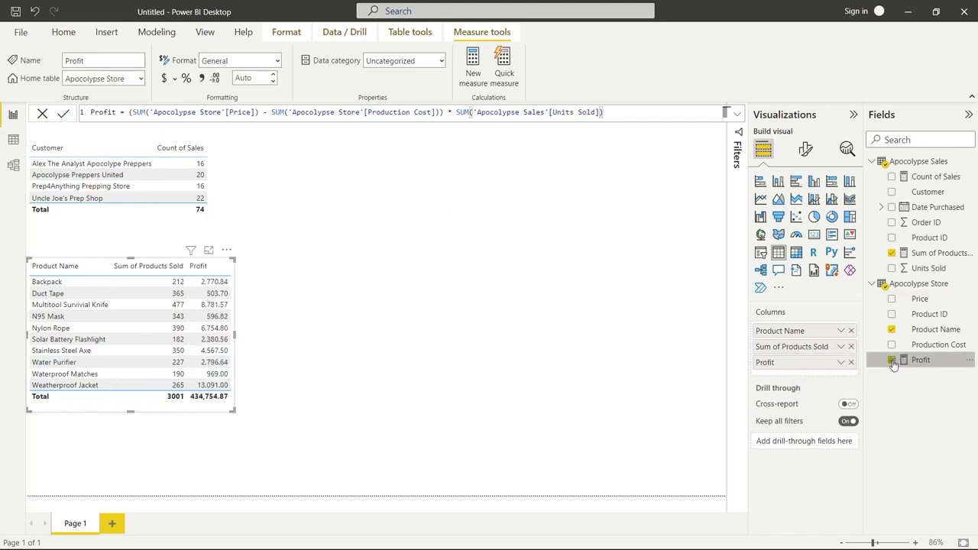
key(ctrl+z)
click(484, 275)
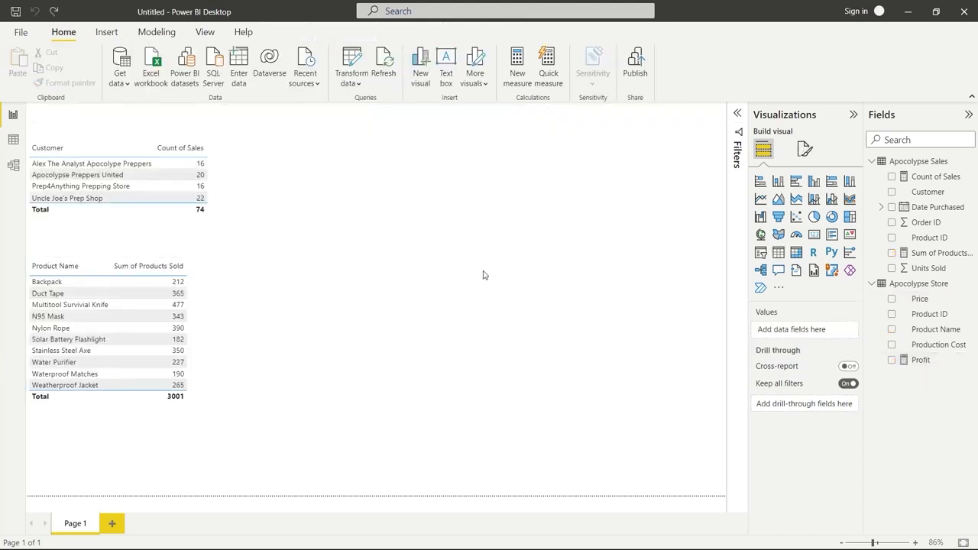
click(891, 361)
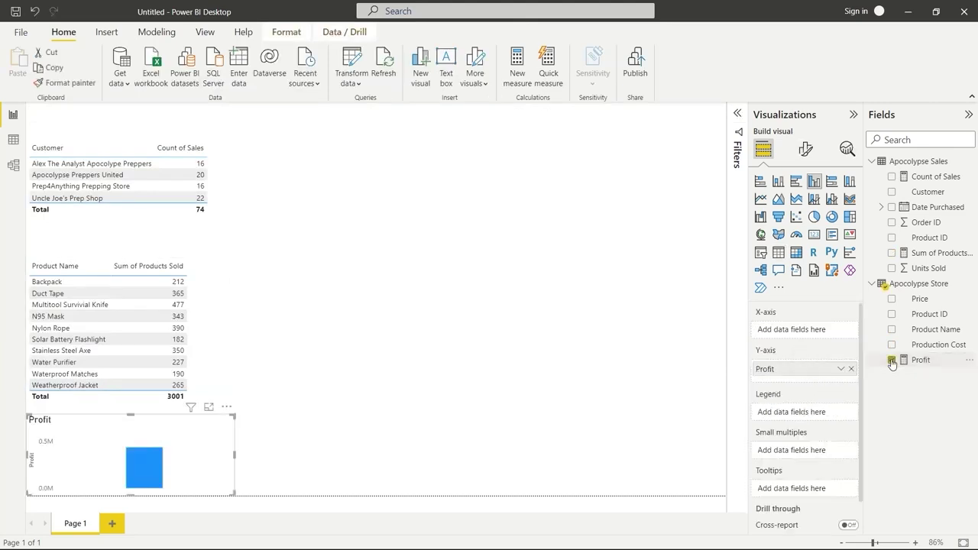
click(778, 253)
drag(167, 441, 588, 204)
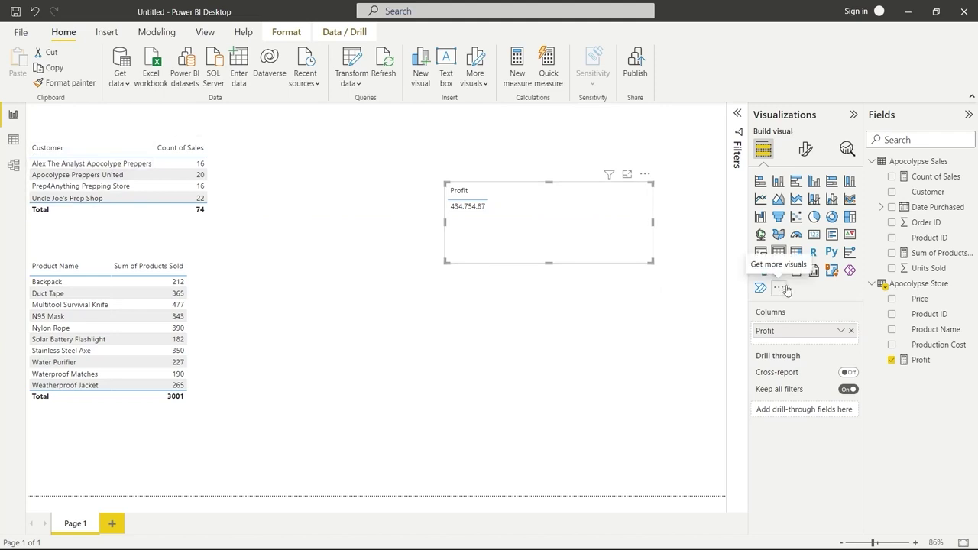
drag(883, 195, 803, 323)
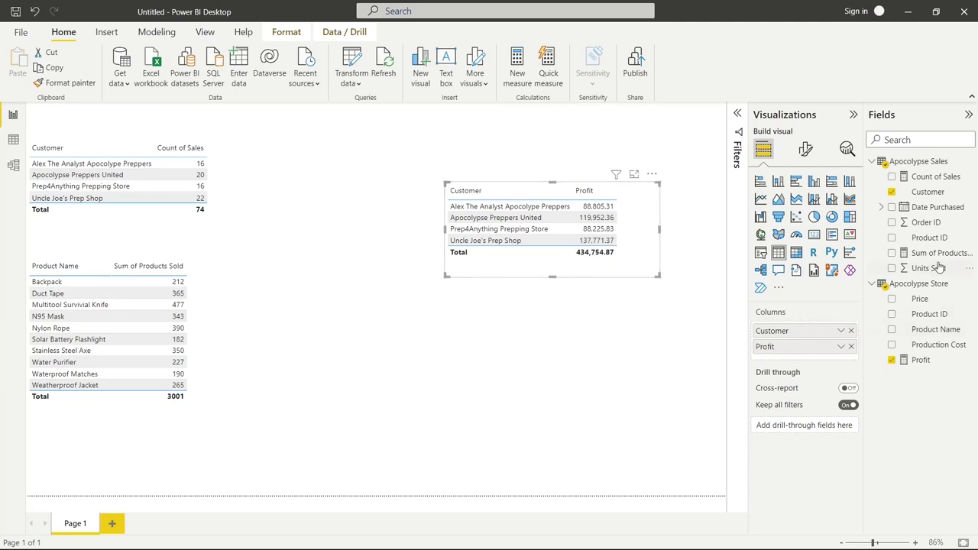
Select the Profit measure's formula expression after 'Profit ='.
click(921, 359)
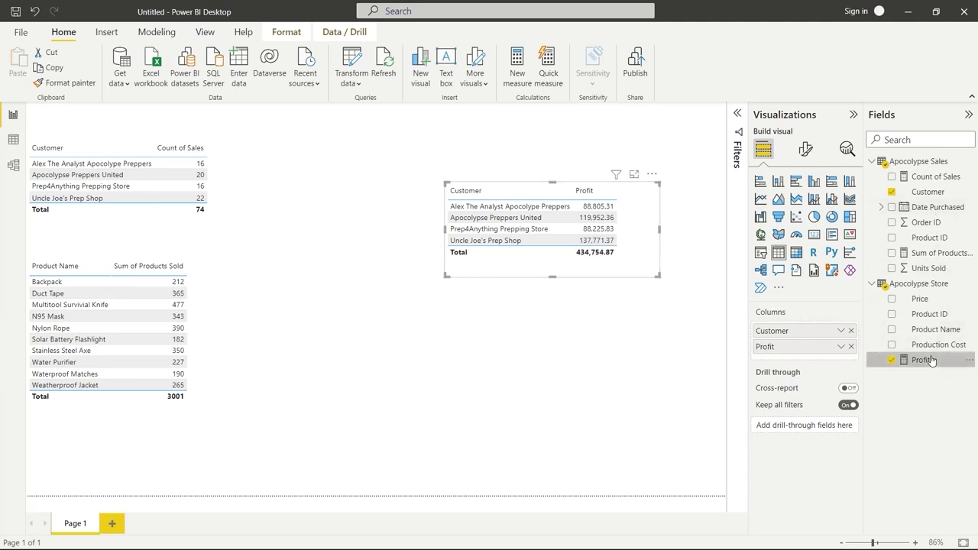
click(607, 113)
drag(608, 113, 130, 113)
key(ctrl+c)
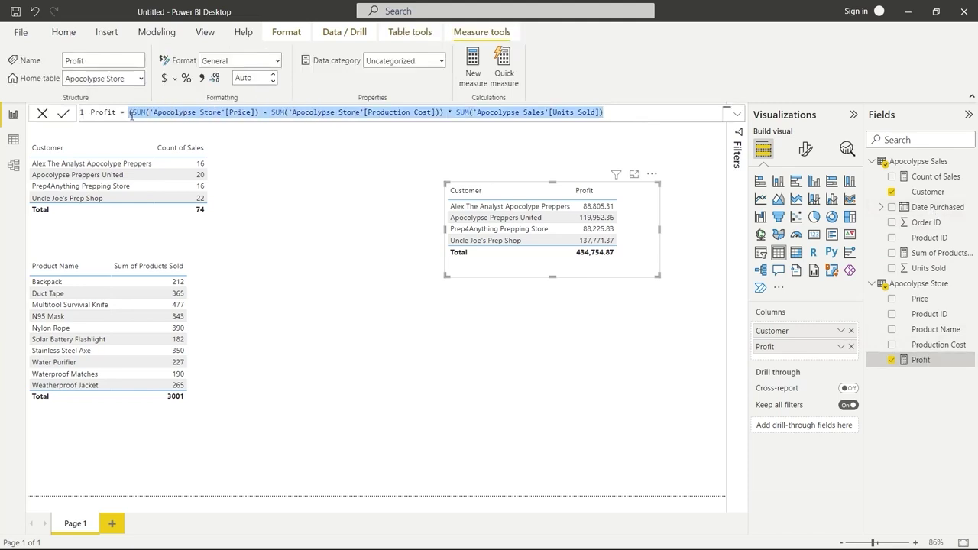
Add calculated column Profit_Column to Apocolypse Store using the pasted profit formula.
click(13, 140)
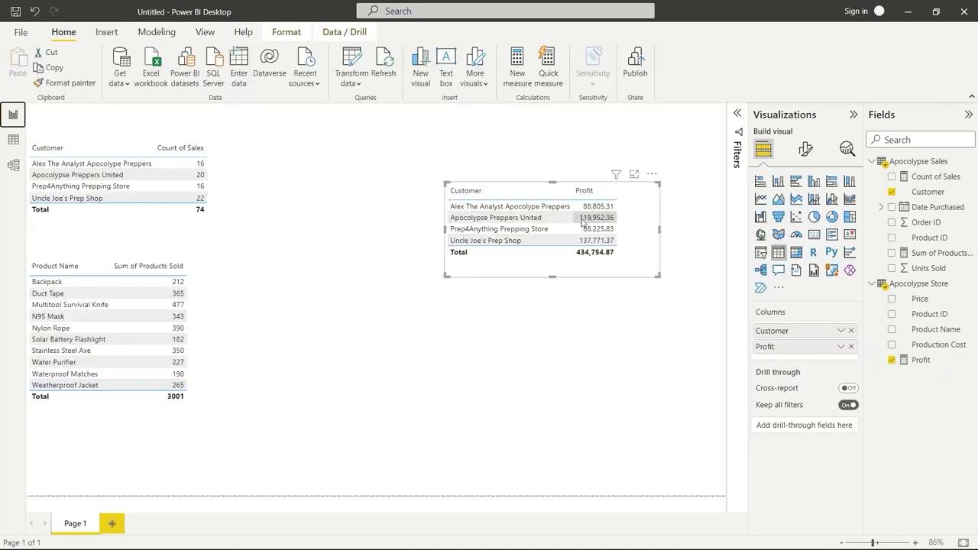
click(13, 140)
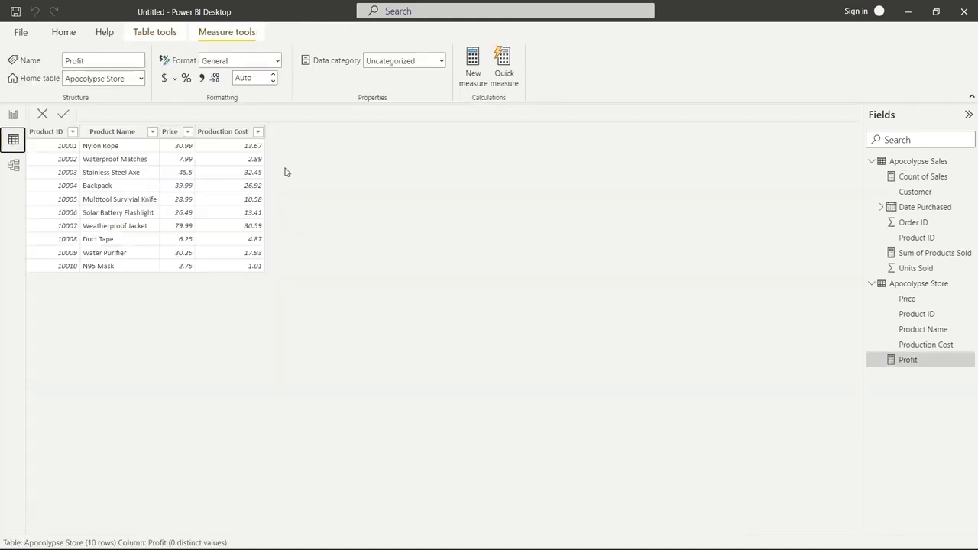
click(64, 32)
click(508, 73)
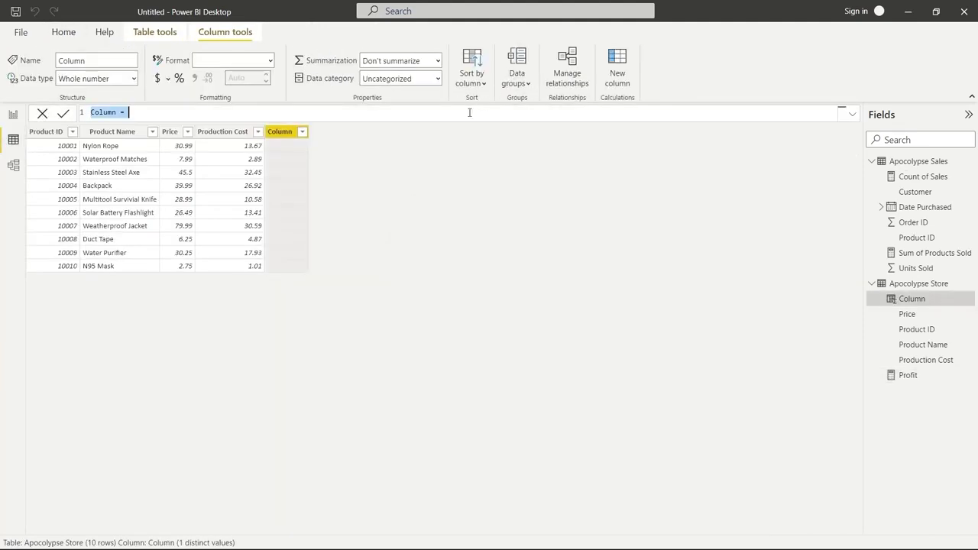
key(BackSpace)
text(Profit_Colu)
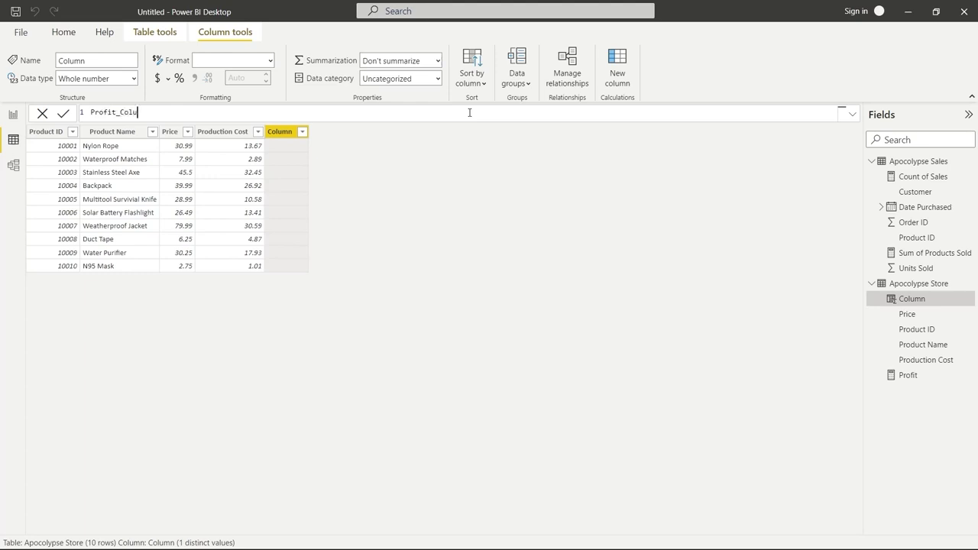
text(mn =)
text((SUM('Apocalypse Store'[Price]) - SUM('Apocalypse Store'[Production Cost])) * SUM('Apocalypse Sales'[Units Sold]))
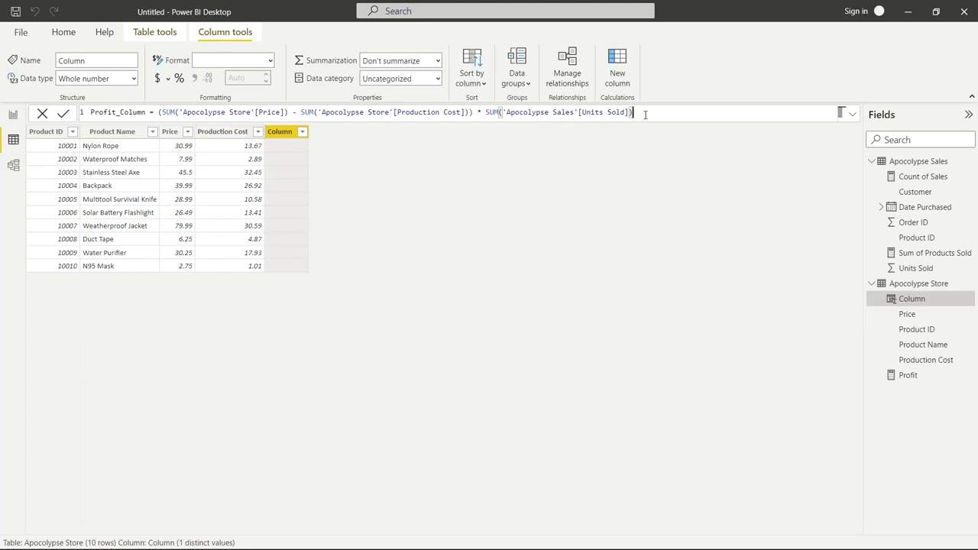
key(Return)
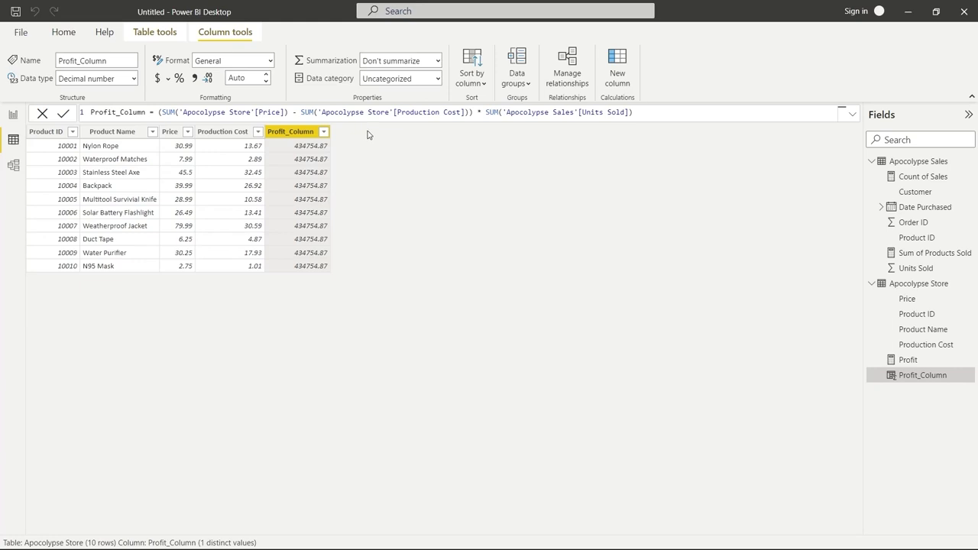
click(66, 33)
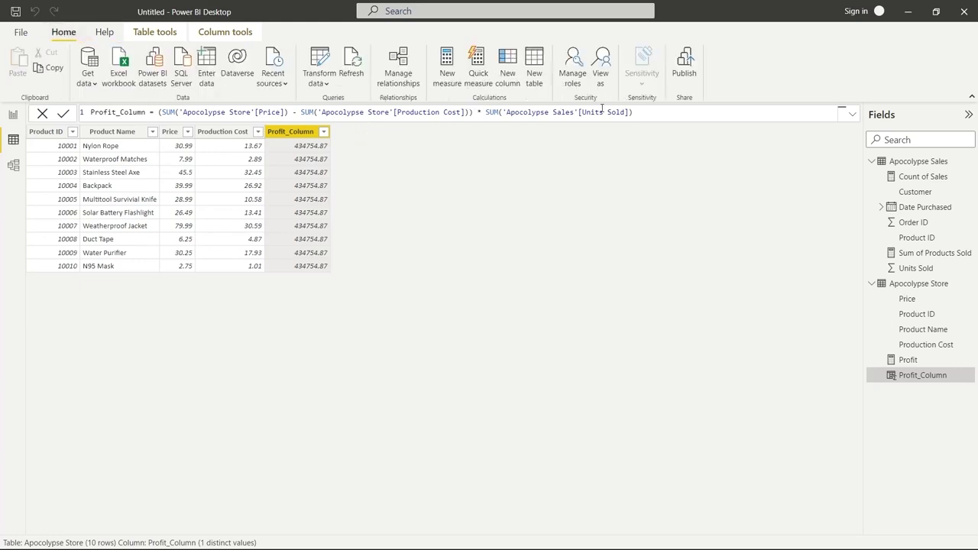
Start column Profit_Column_SUMx = SUMX('Apocolypse Sales', …) with the pasted profit expression.
click(507, 77)
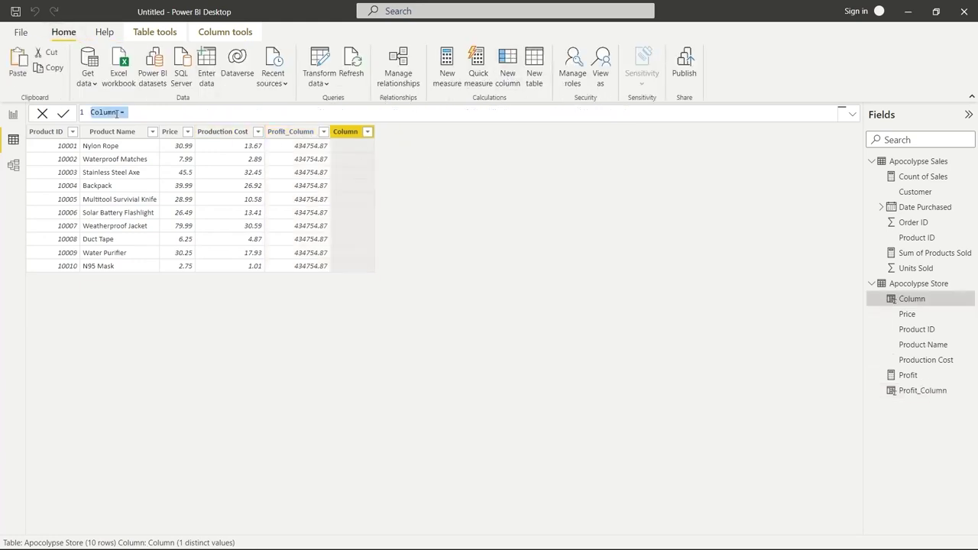
drag(90, 113, 128, 112)
text(Profit = )
text(_Colum)
text(n_)
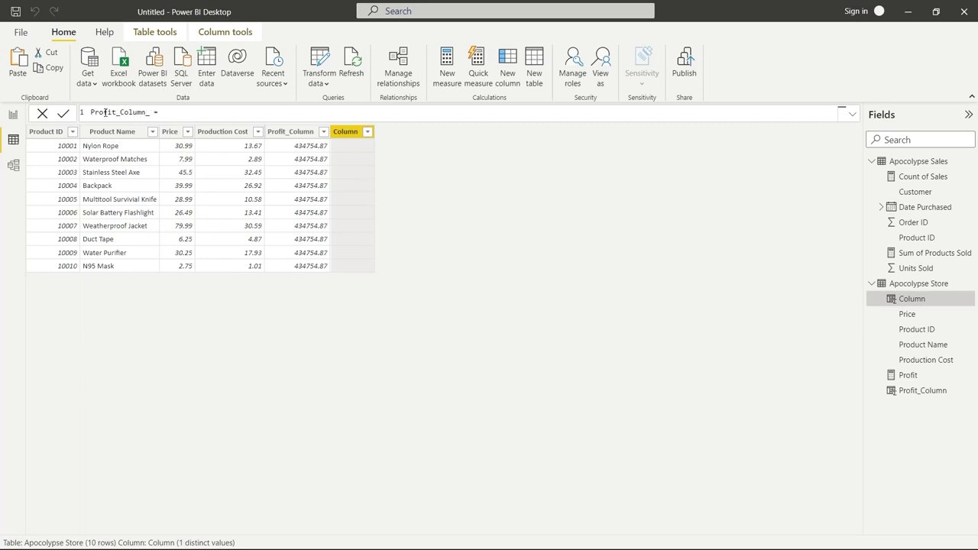
text(SUMx)
text(Sum)
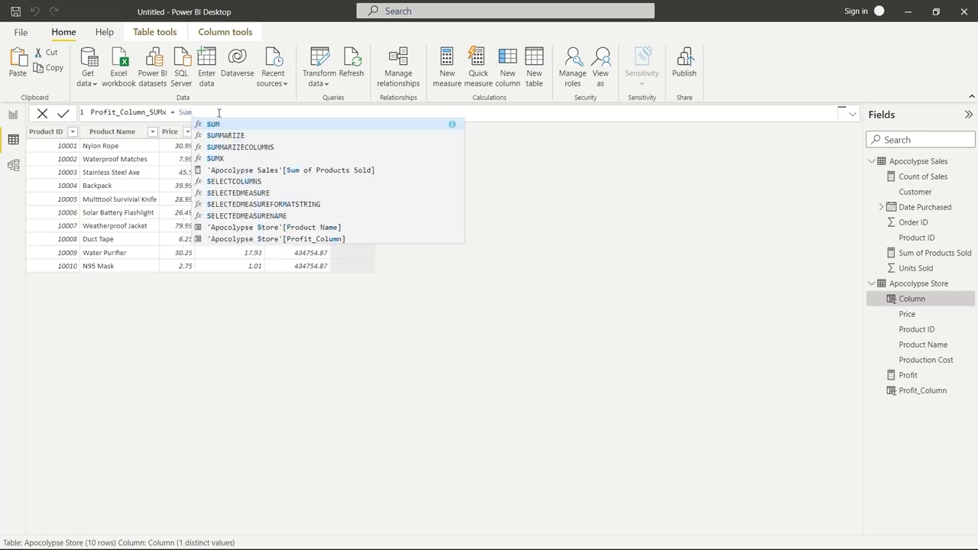
text(x)
key(Tab)
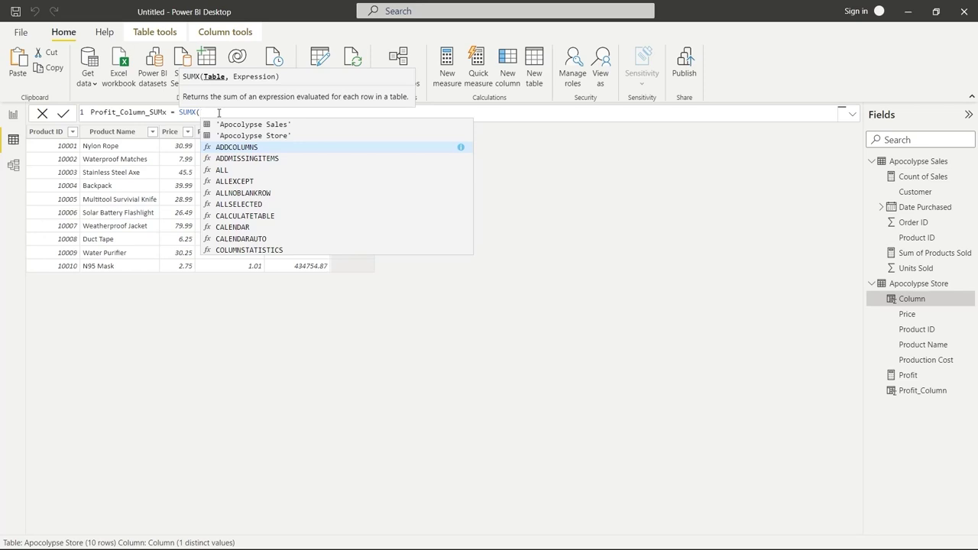
click(276, 125)
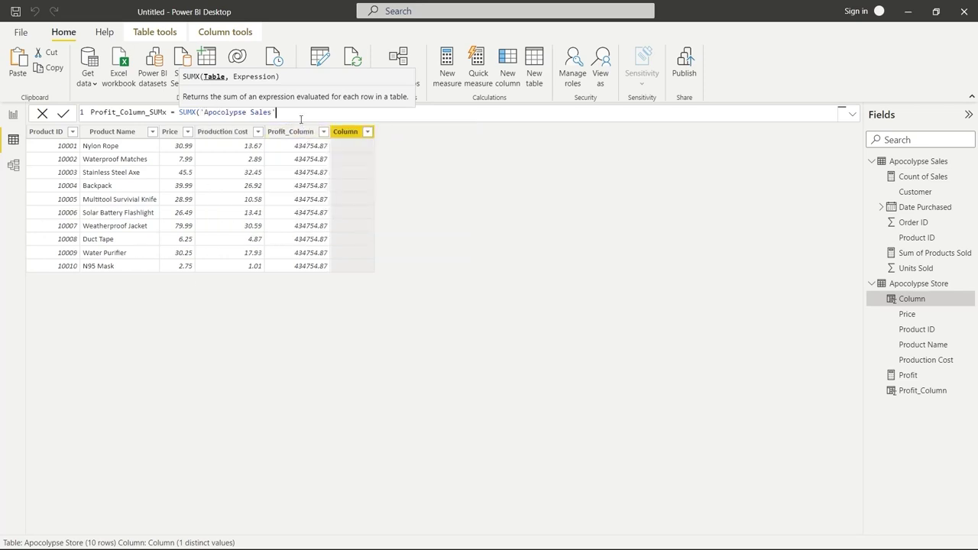
text(,)
key(ctrl+v)
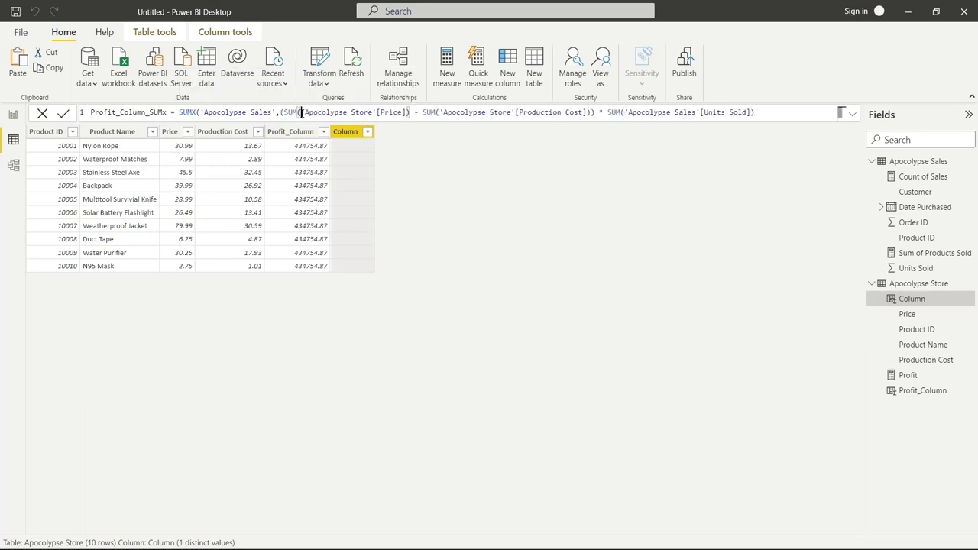
Remove the SUM wrappers and surplus parentheses from the expression and commit the column.
drag(299, 113, 285, 113)
key(Delete)
key(Delete)
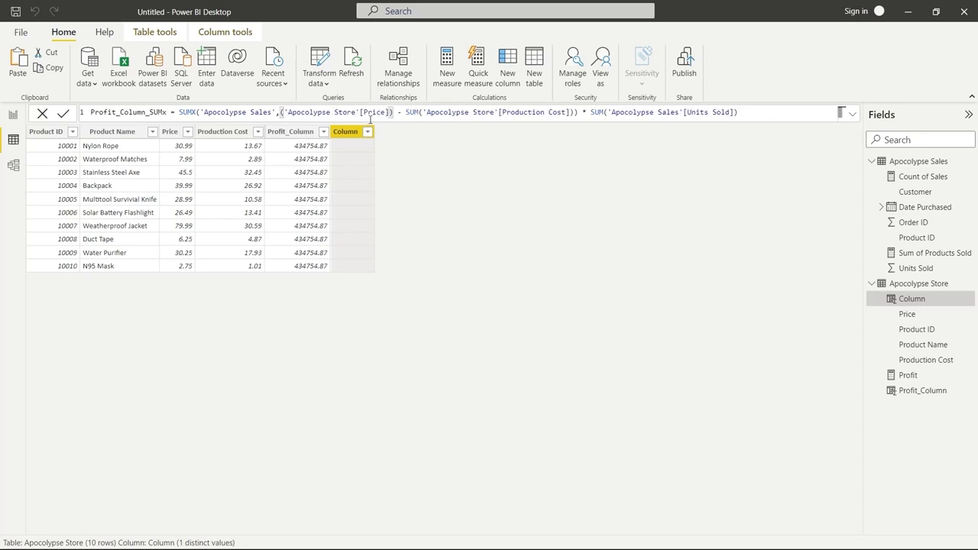
click(391, 112)
key(Delete)
click(419, 112)
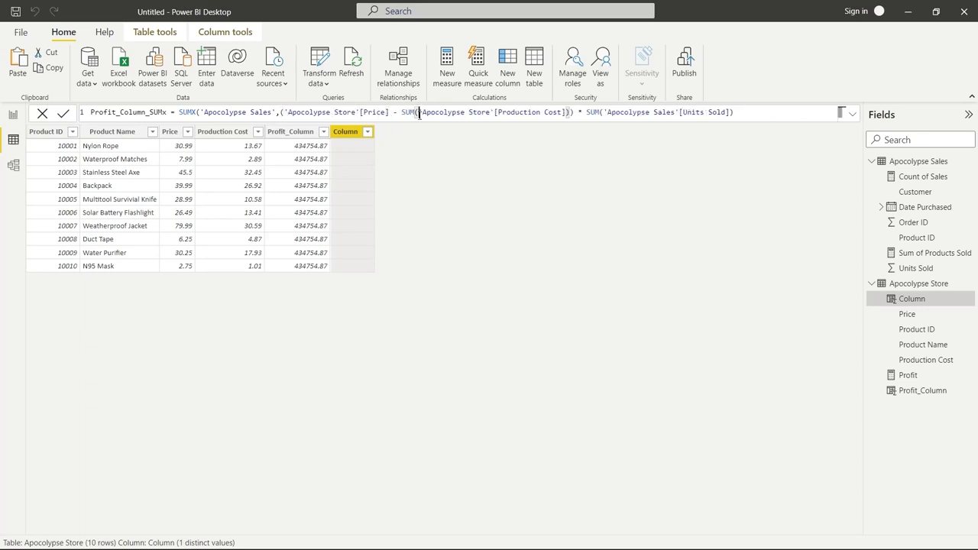
key(BackSpace)
key(BackSpace)
key(BackSpace)
key(BackSpace)
click(560, 112)
key(BackSpace)
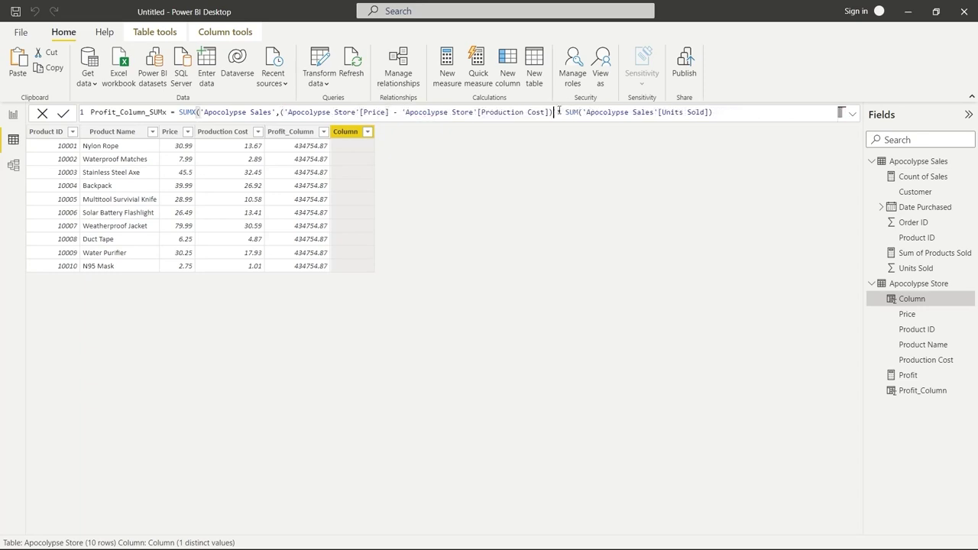
click(581, 112)
key(BackSpace)
key(BackSpace)
key(BackSpace)
key(BackSpace)
click(698, 113)
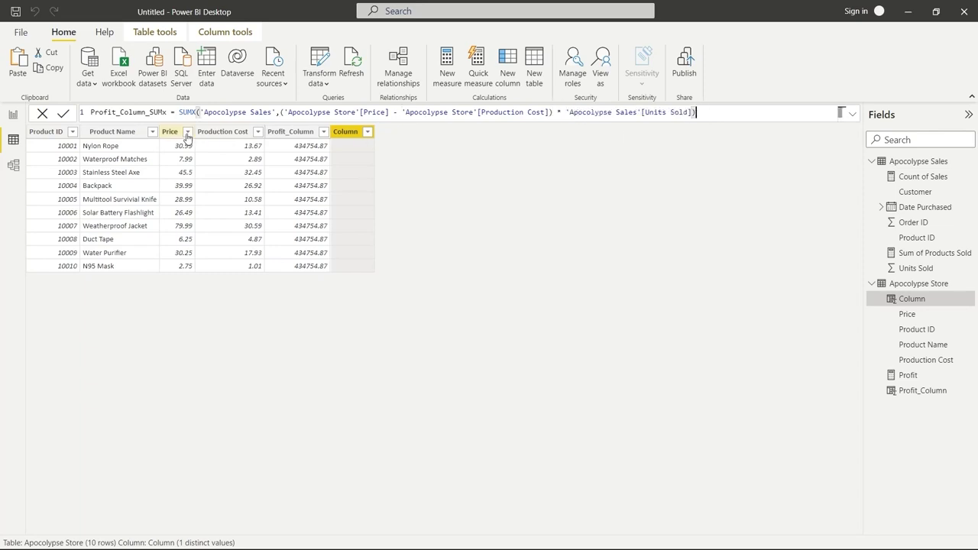
click(63, 115)
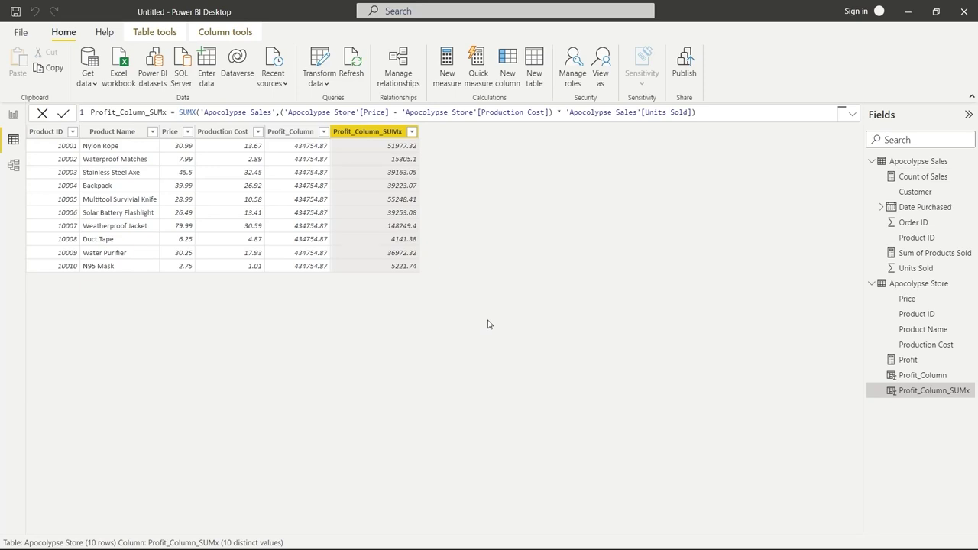
Add a new Apocolypse Sales column with formula WEEKDAY('Apocolypse Sales'[Date Purchased],2).
click(918, 161)
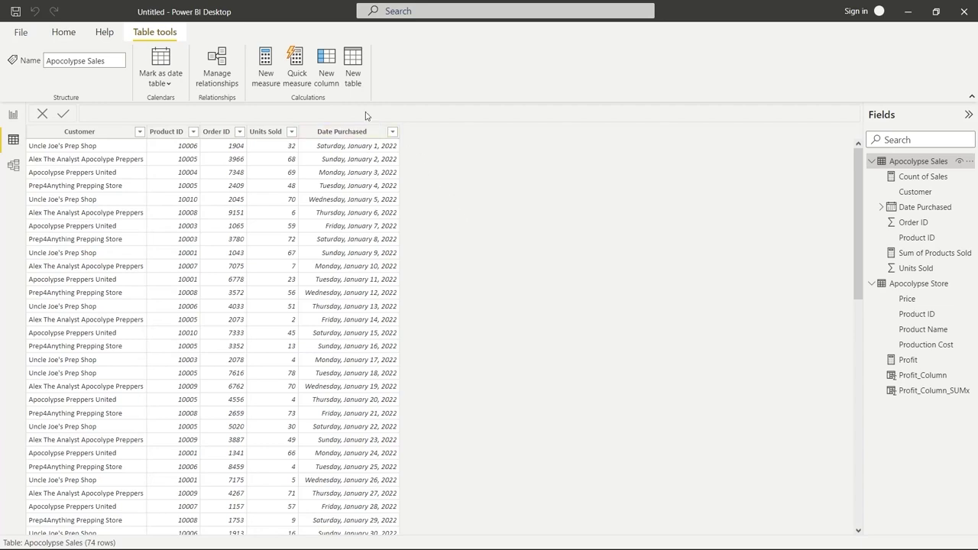
click(326, 67)
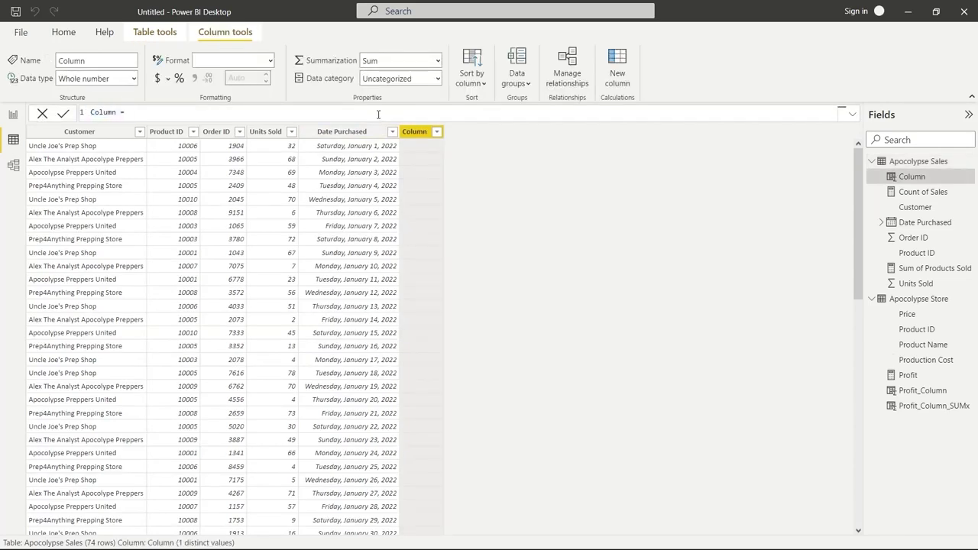
text(Day)
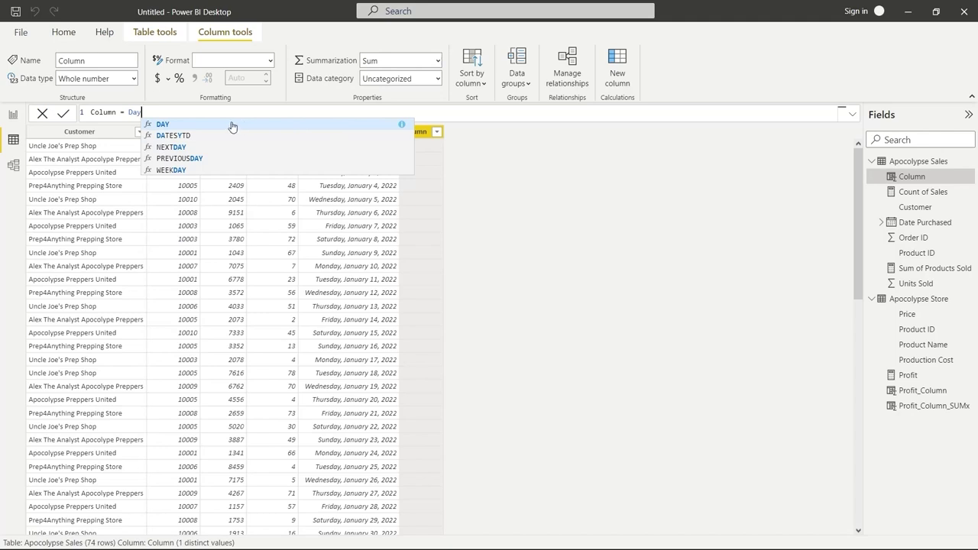
click(239, 170)
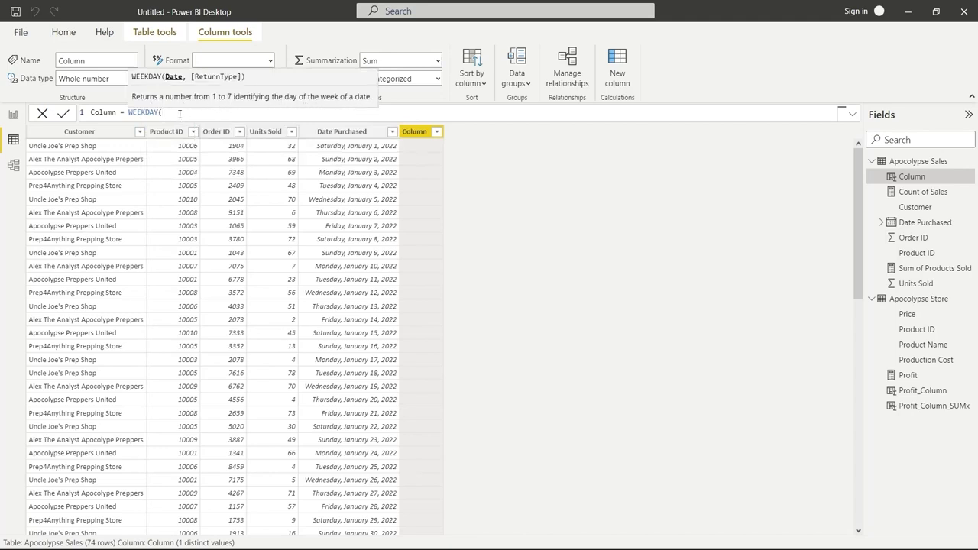
text(date pur)
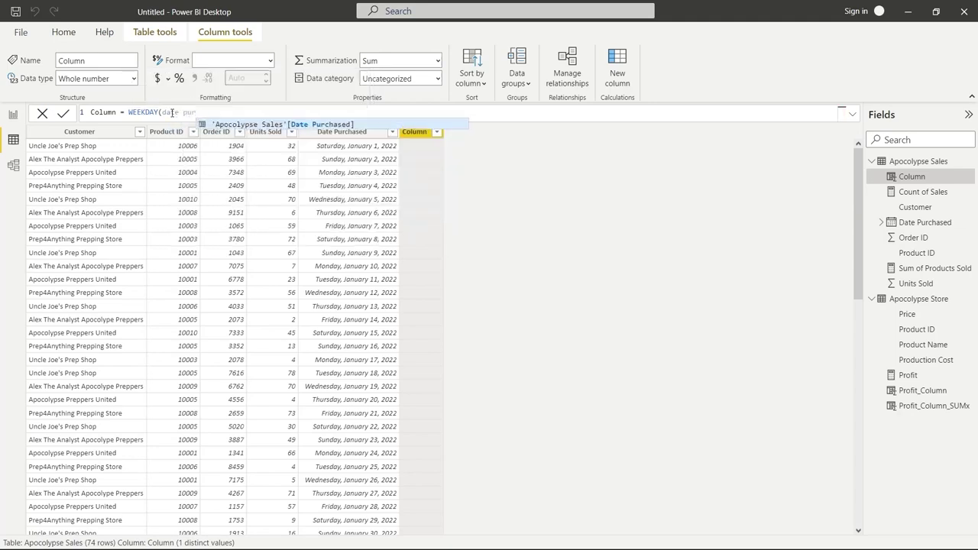
key(Tab)
text(,)
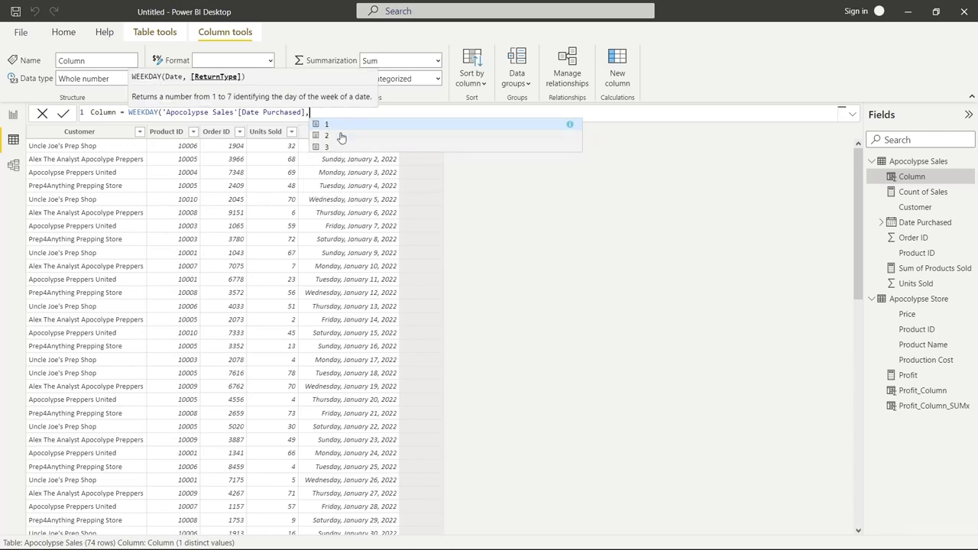
click(570, 126)
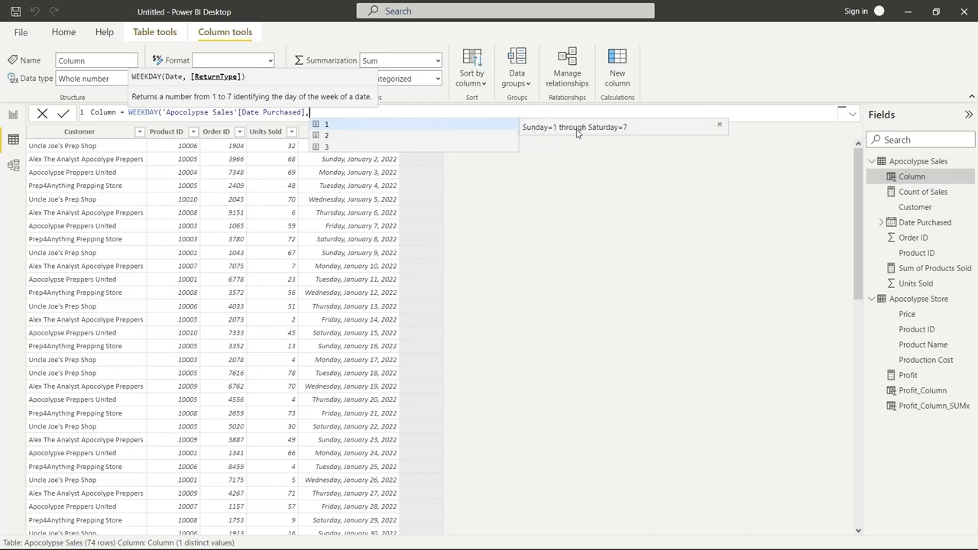
text(2)
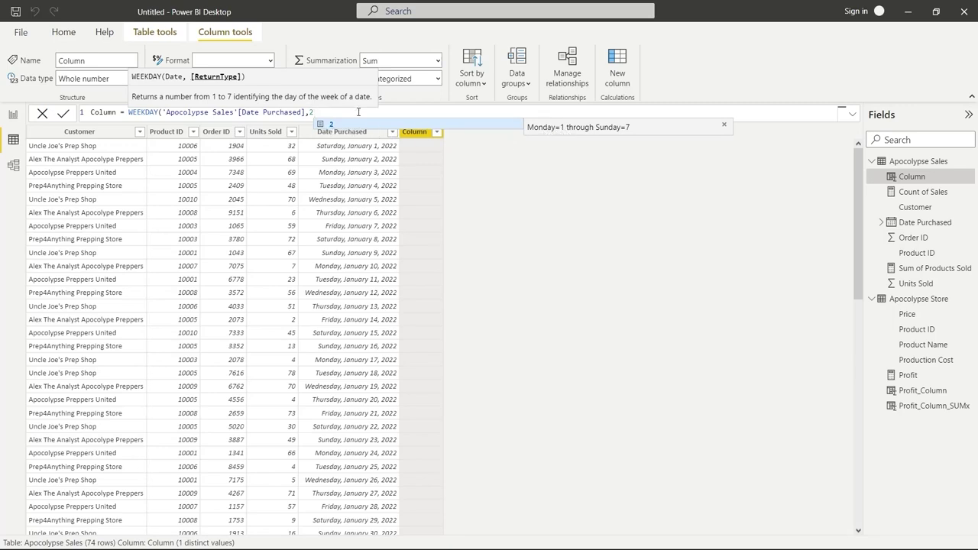
text())
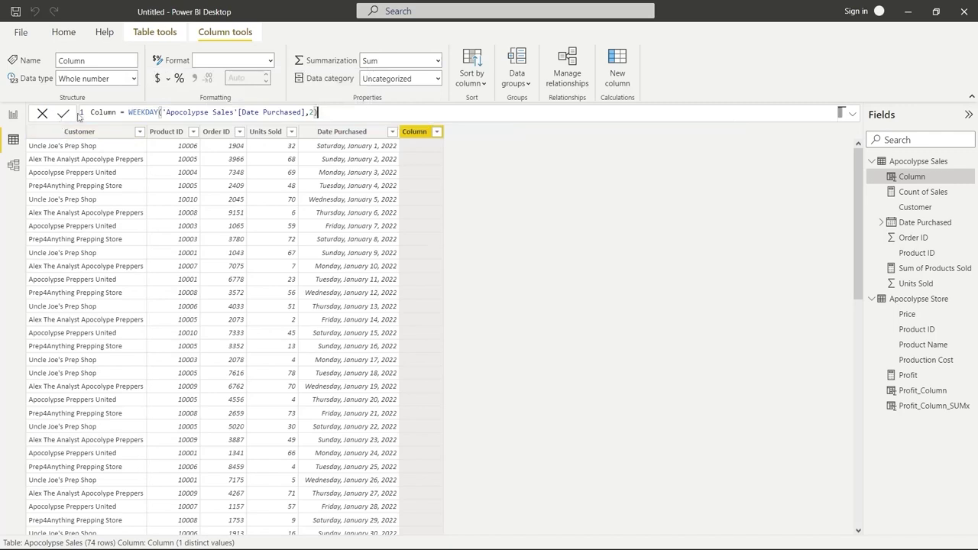
Name the new column Day of Week and commit it.
double_click(104, 112)
text(Day of Week)
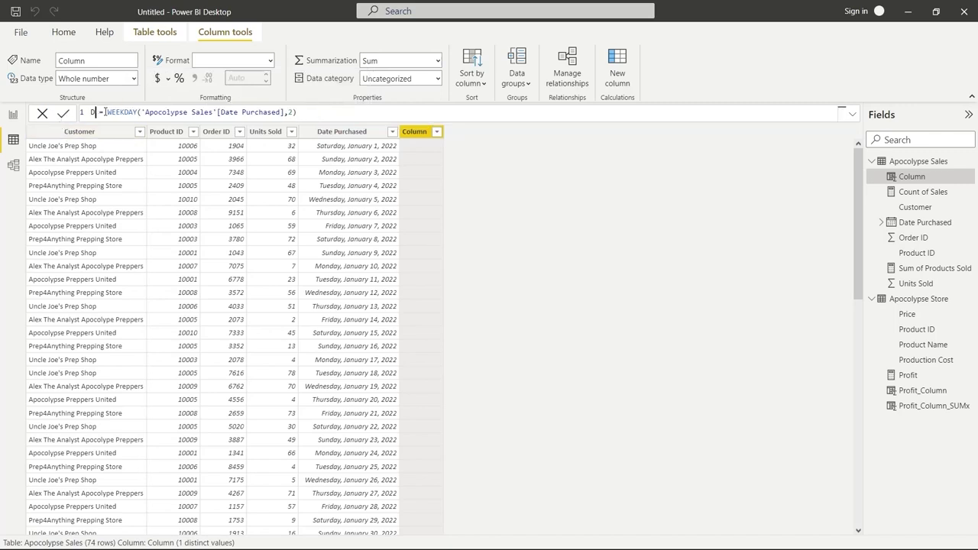
click(63, 114)
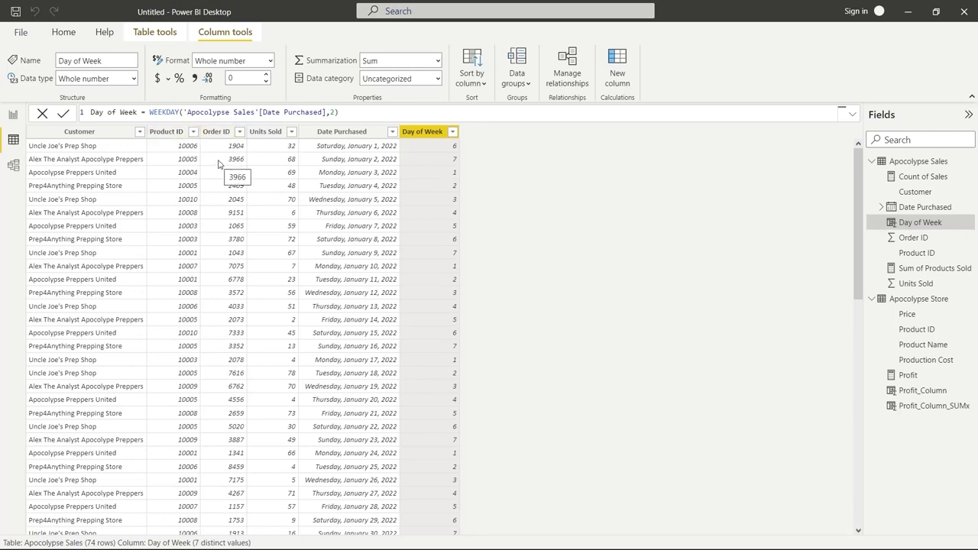
click(13, 115)
Move the Customer/Profit table below the product table.
click(638, 346)
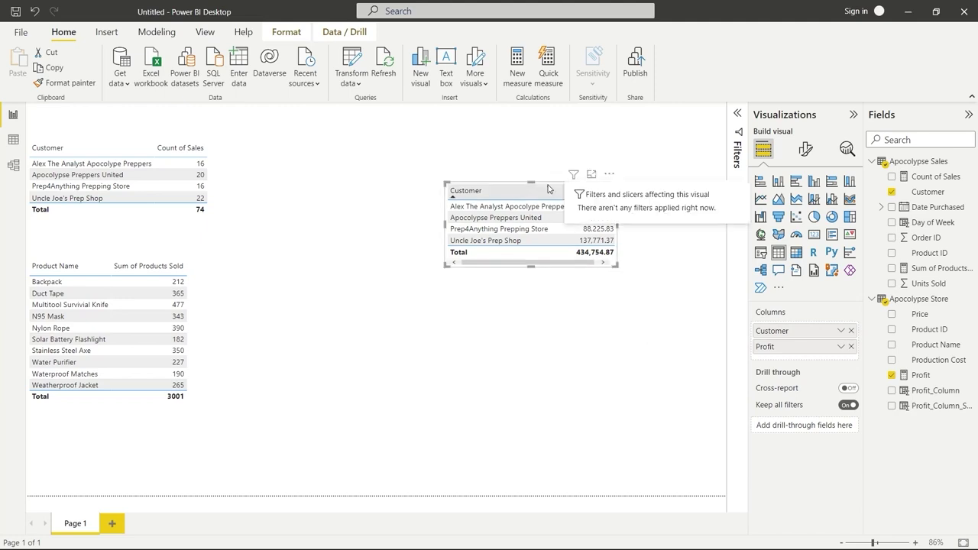
drag(446, 206, 29, 435)
click(364, 377)
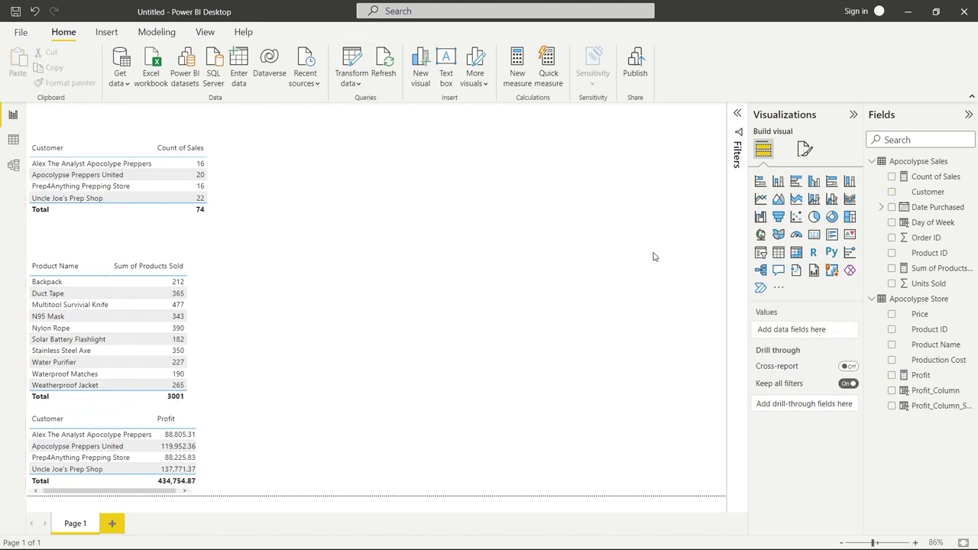
Create and enlarge a column chart of Units Sold by Date Purchased.
click(892, 207)
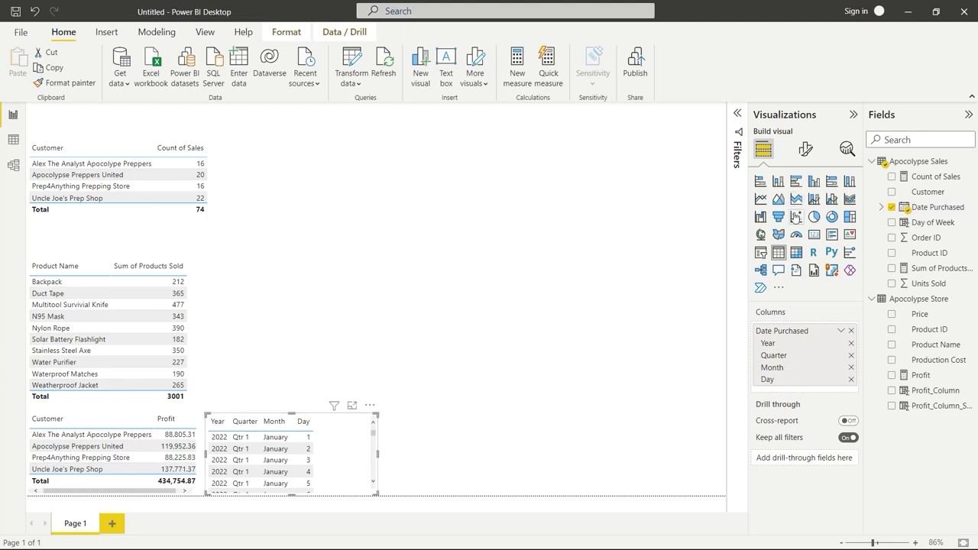
click(778, 183)
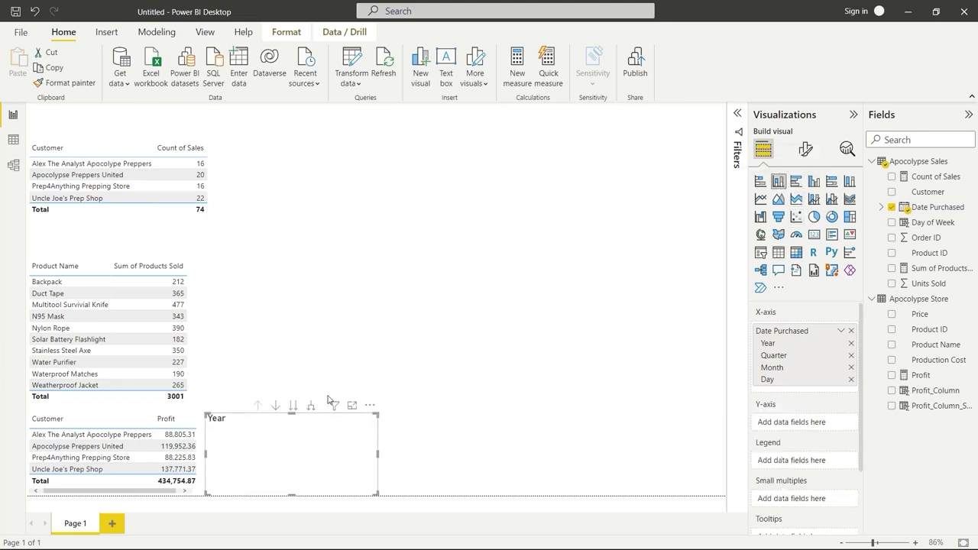
drag(300, 430, 542, 226)
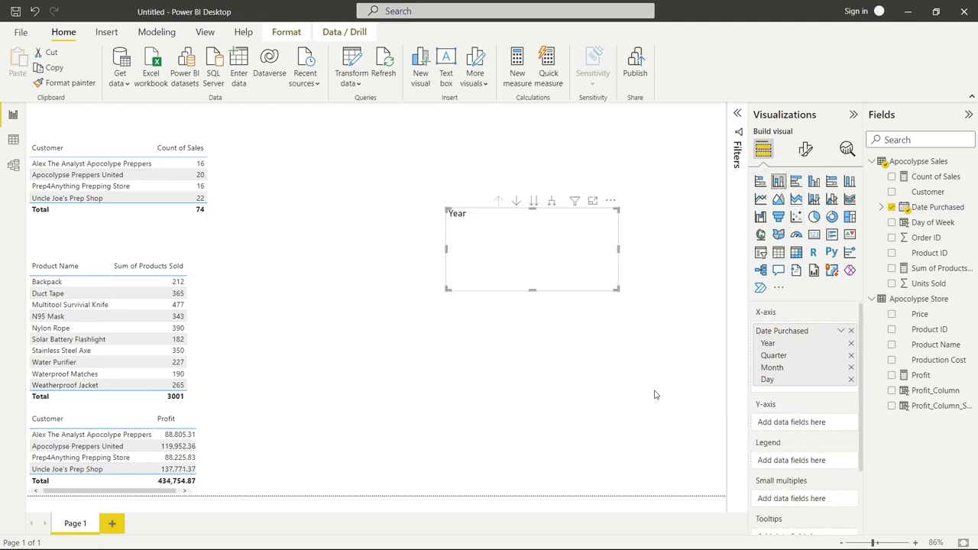
click(891, 284)
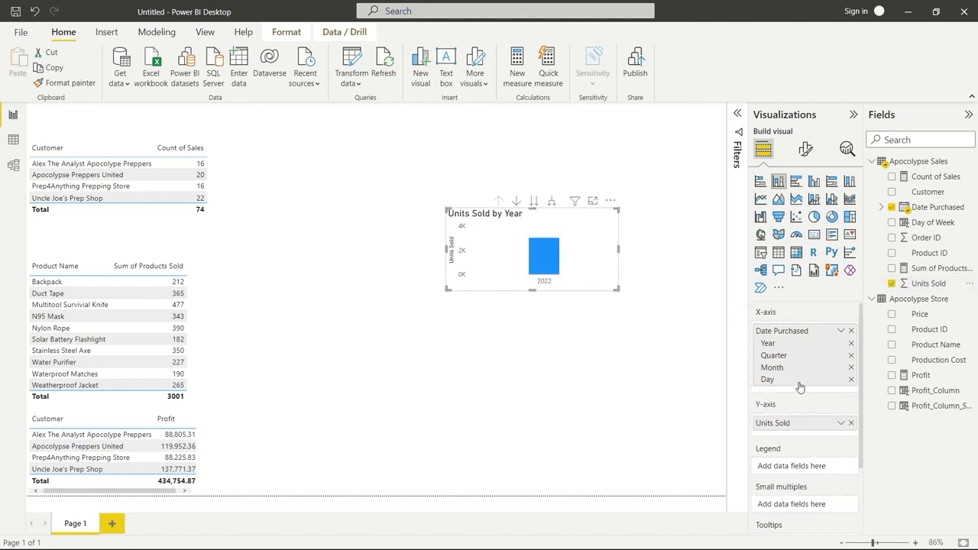
drag(447, 290, 274, 349)
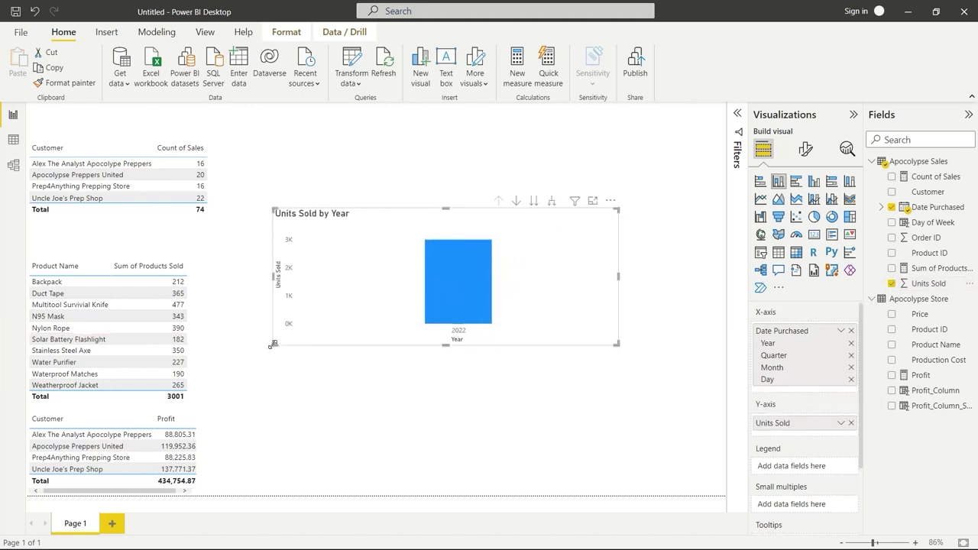
Remove Year, Quarter and Month from the X-axis so the chart plots days.
click(851, 343)
click(851, 344)
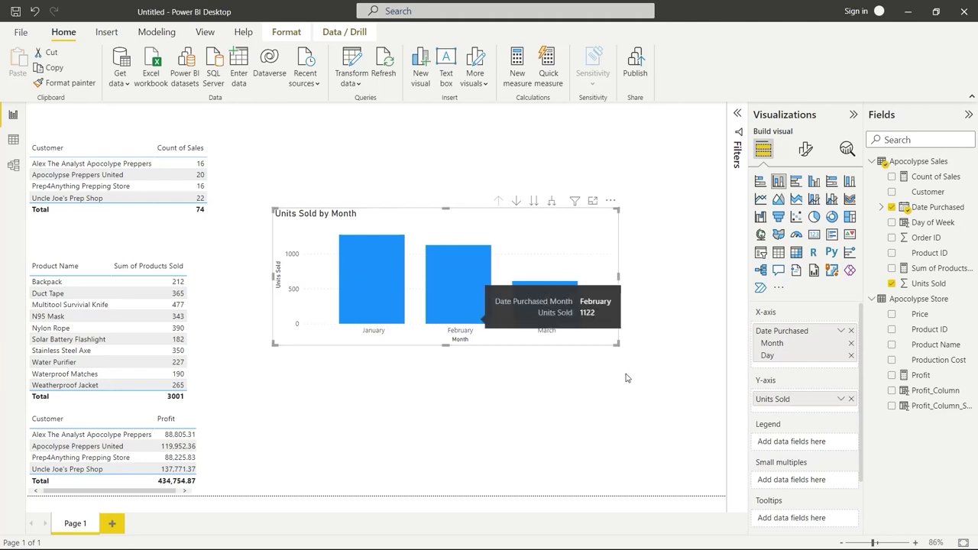
click(852, 348)
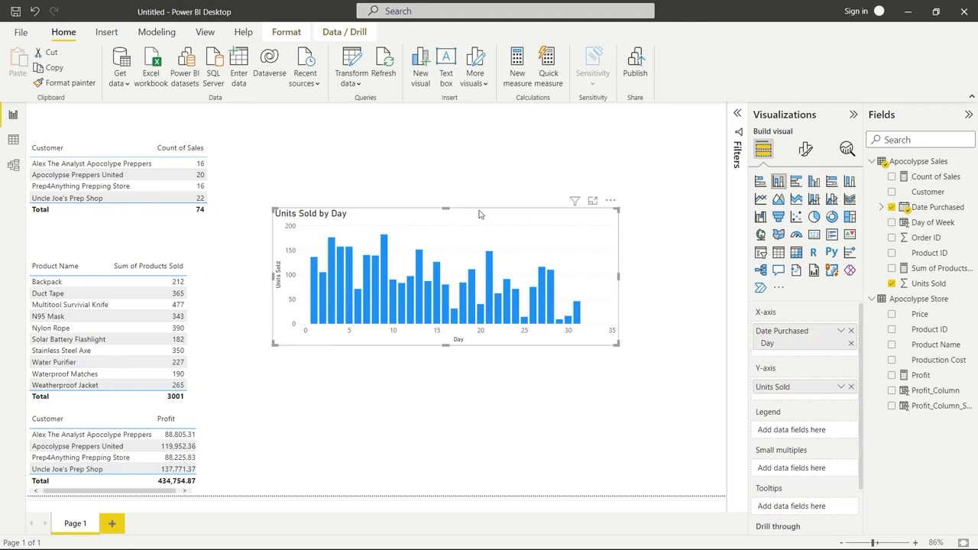
Move the day chart up and add a wide Units Sold by Day of Week column chart below it.
drag(481, 216, 489, 160)
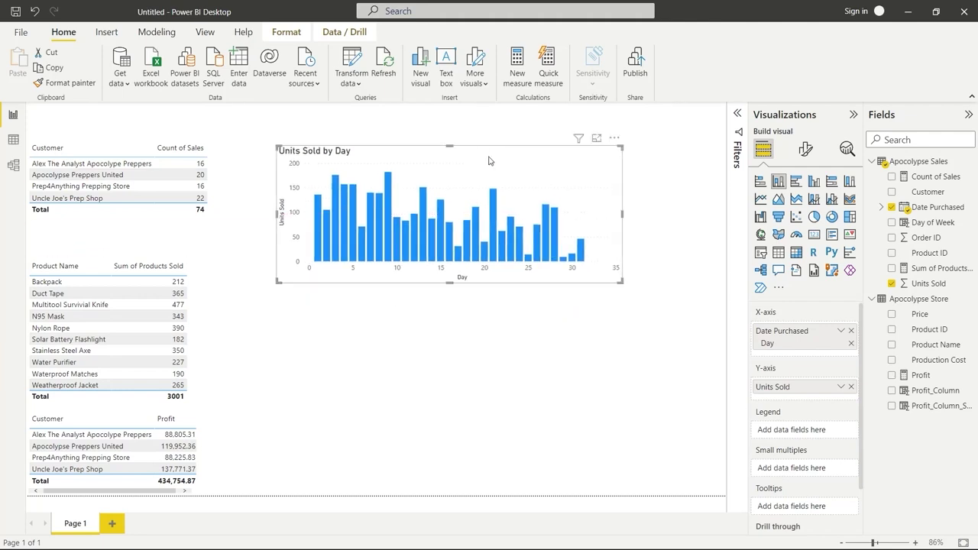
click(569, 305)
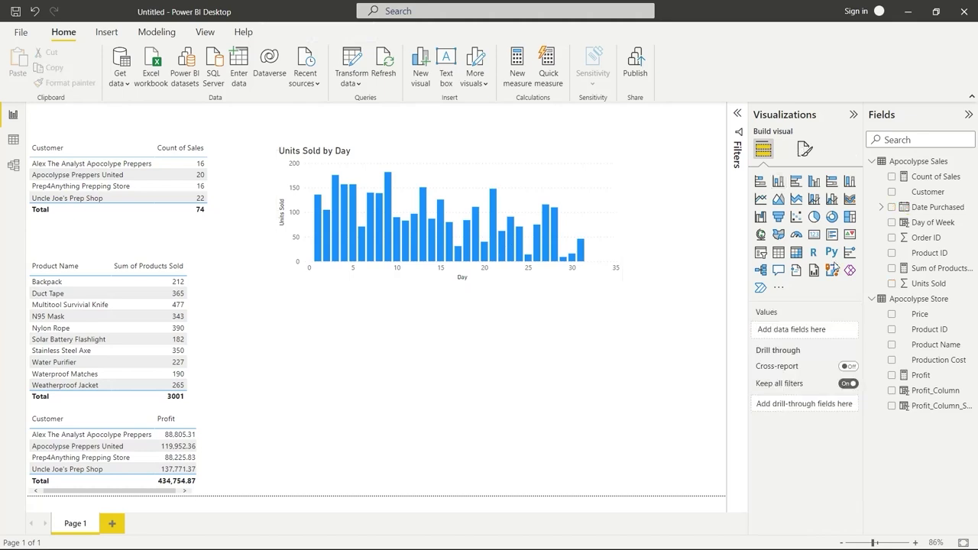
click(891, 222)
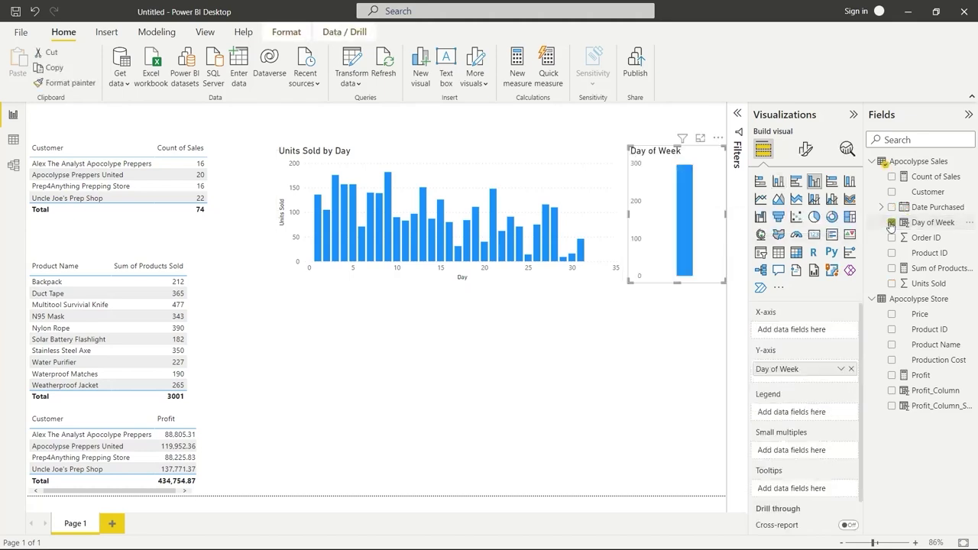
click(891, 284)
drag(695, 193, 361, 334)
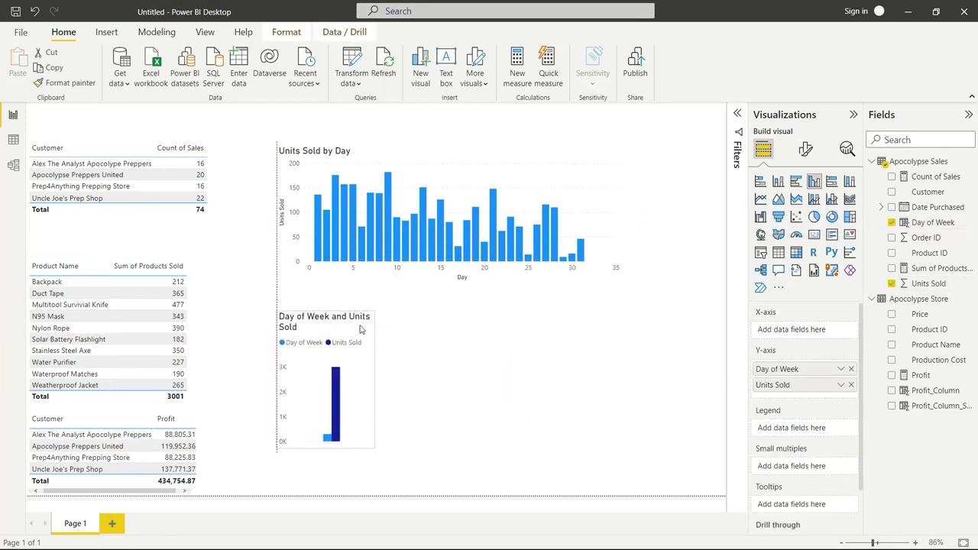
drag(373, 378, 590, 378)
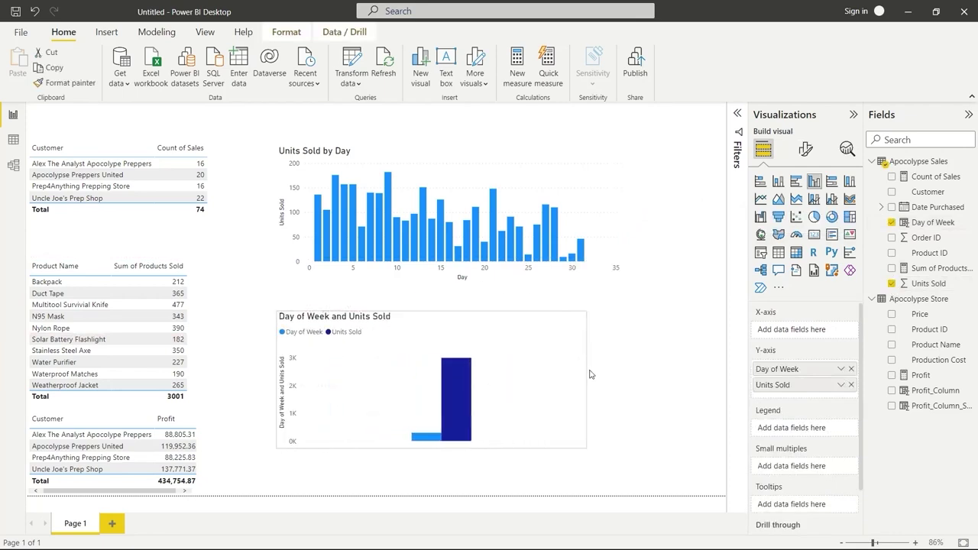
drag(801, 374, 804, 333)
drag(590, 379, 654, 379)
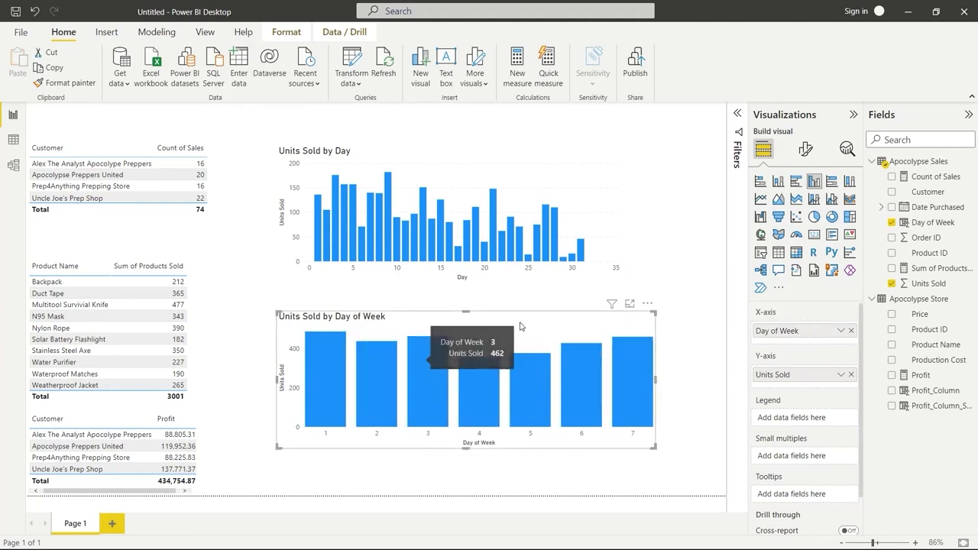
Turn on data labels for the Units Sold by Day of Week chart, then deselect it.
click(806, 149)
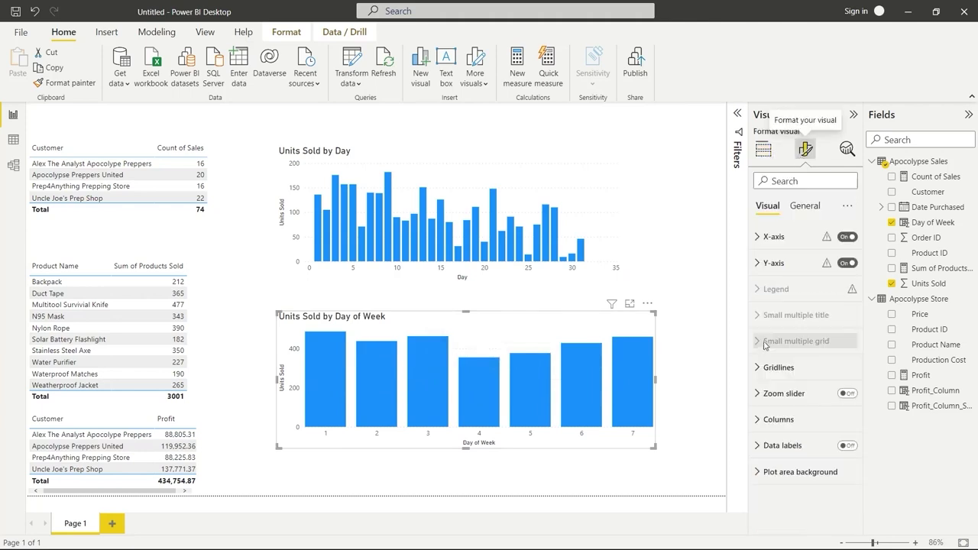
click(846, 446)
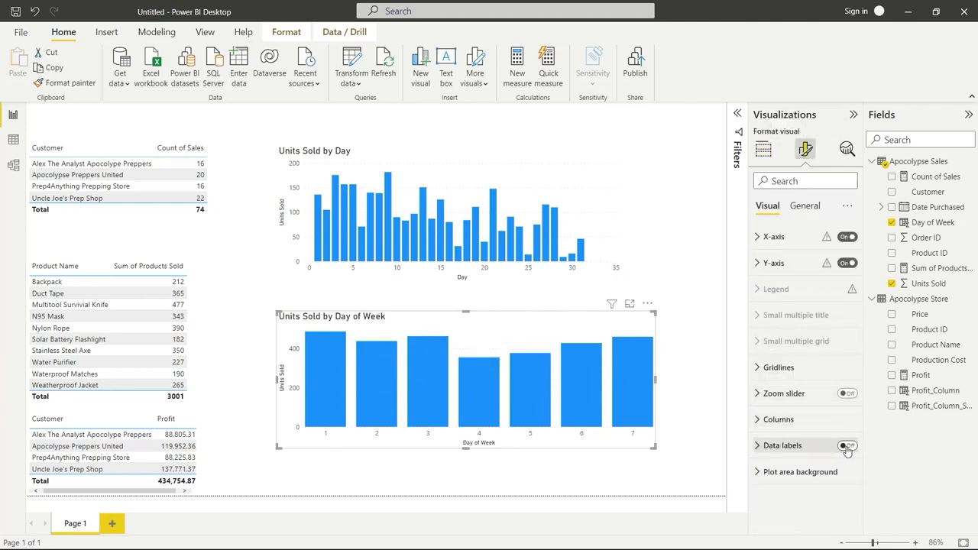
click(763, 149)
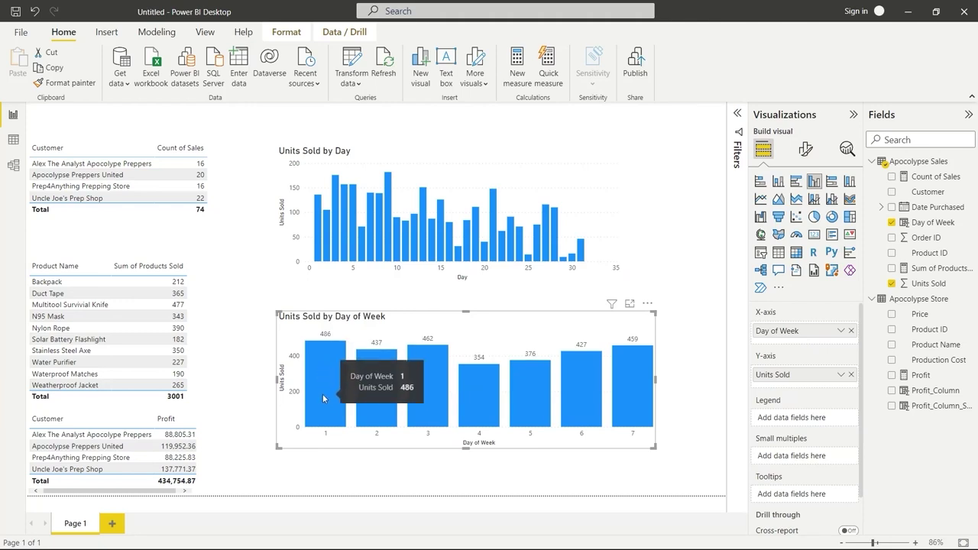
mouse_move(370, 366)
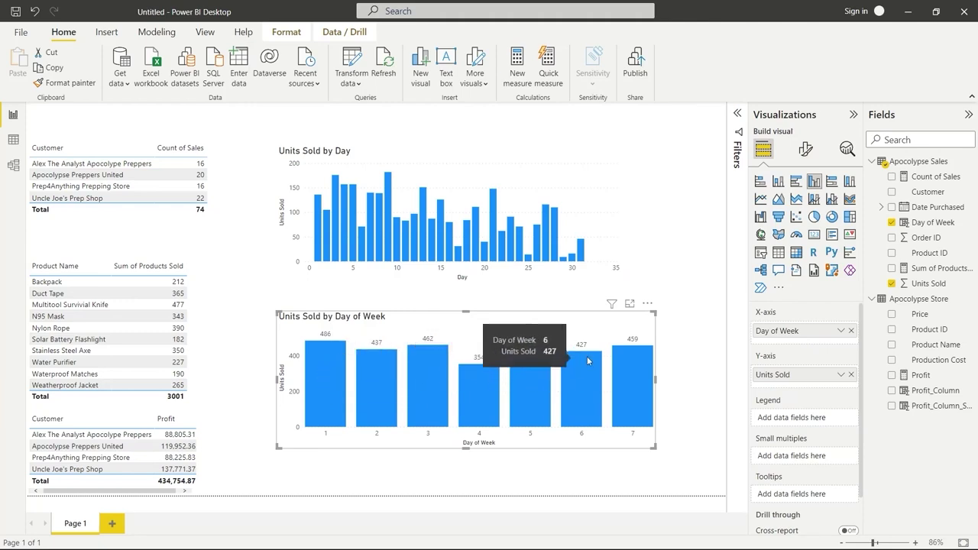
mouse_move(496, 374)
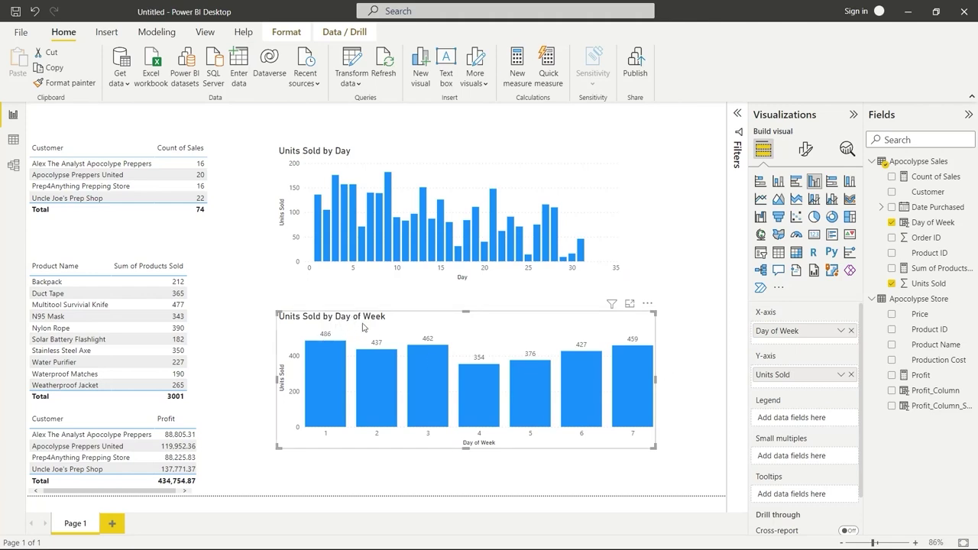
click(688, 333)
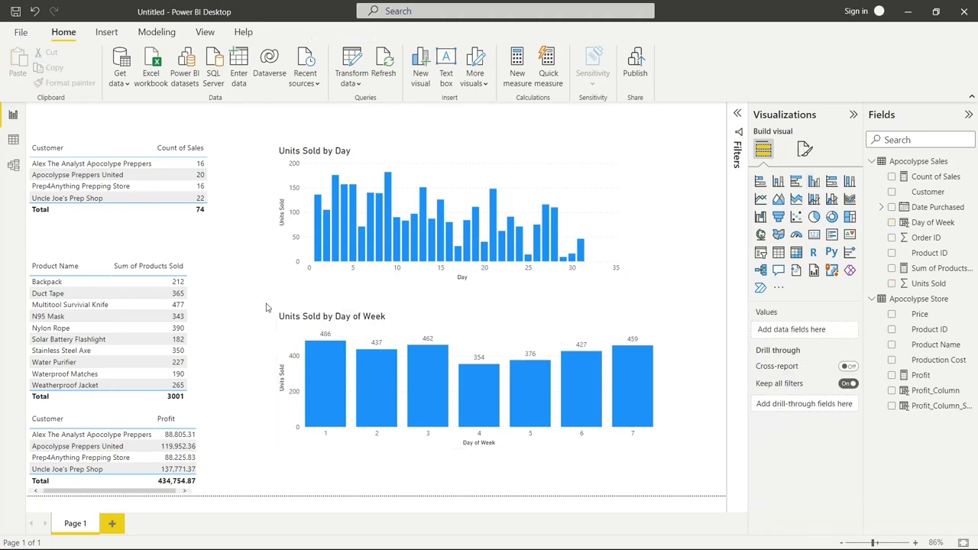
In Data view, add column Order_Size = IF('Apocolypse Sales'[Units Sold]>25,"Big Order","Small Order").
click(13, 140)
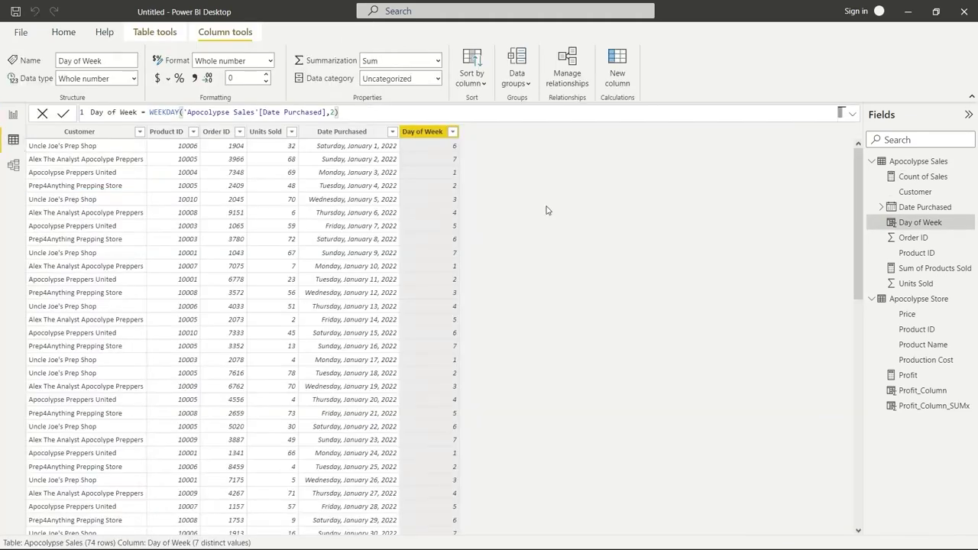
click(618, 72)
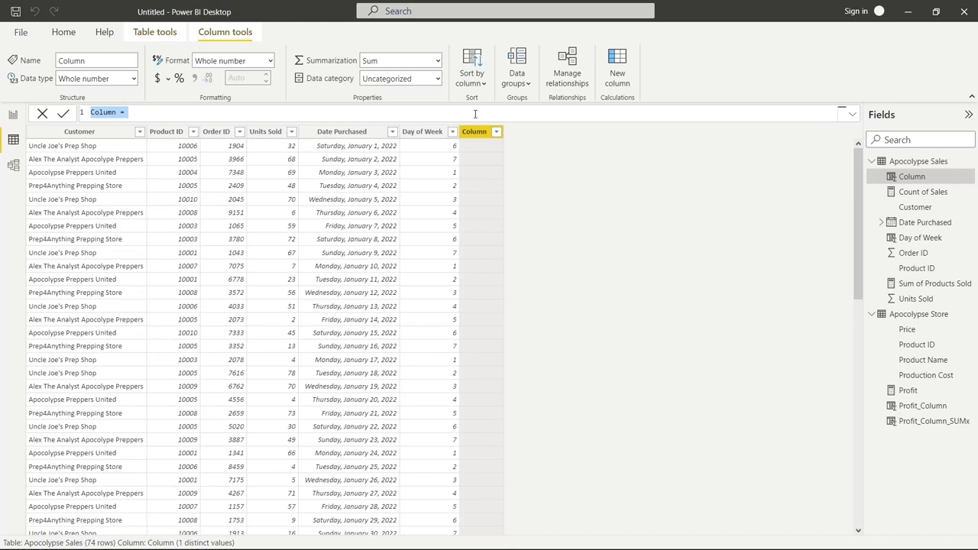
click(474, 114)
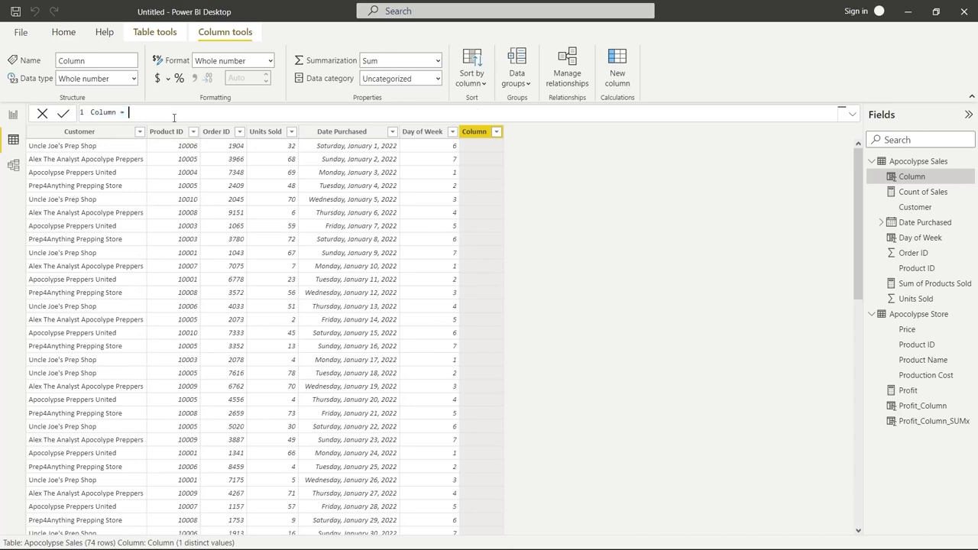
double_click(103, 112)
text(Order_Size)
click(175, 113)
text(IF()
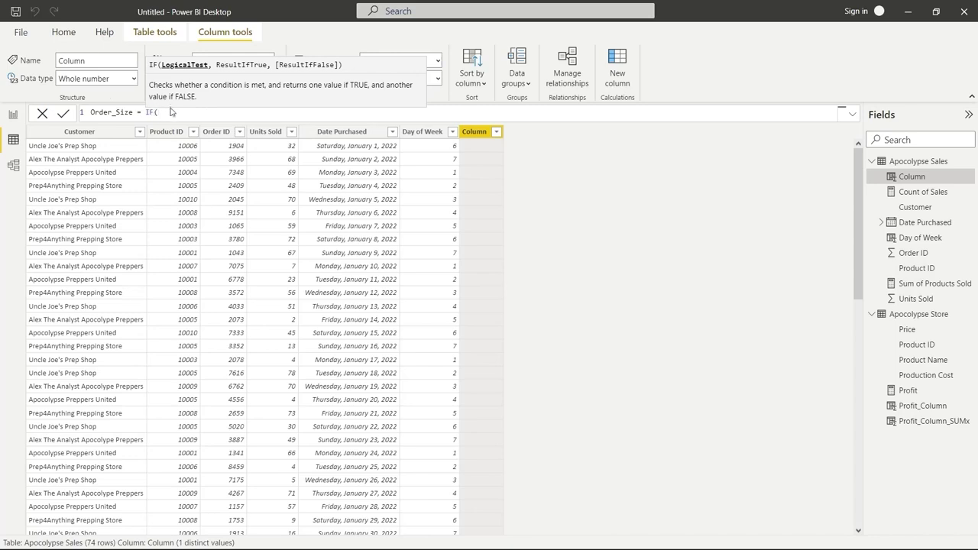
text(units)
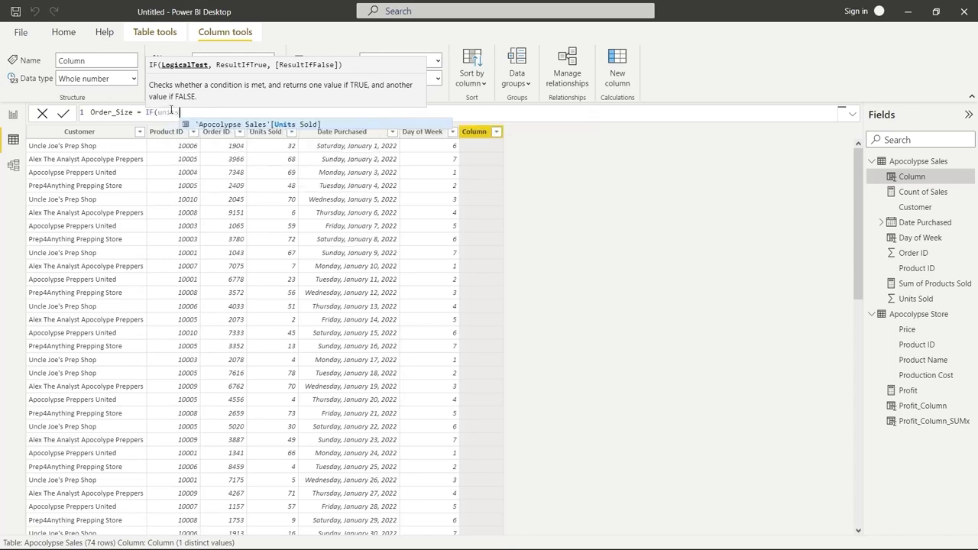
key(Tab)
text(>)
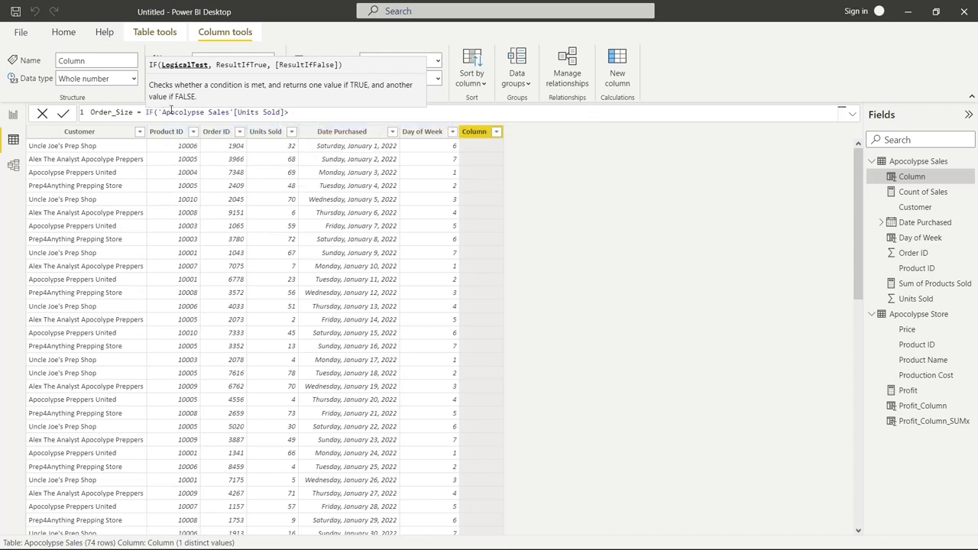
text(25,)
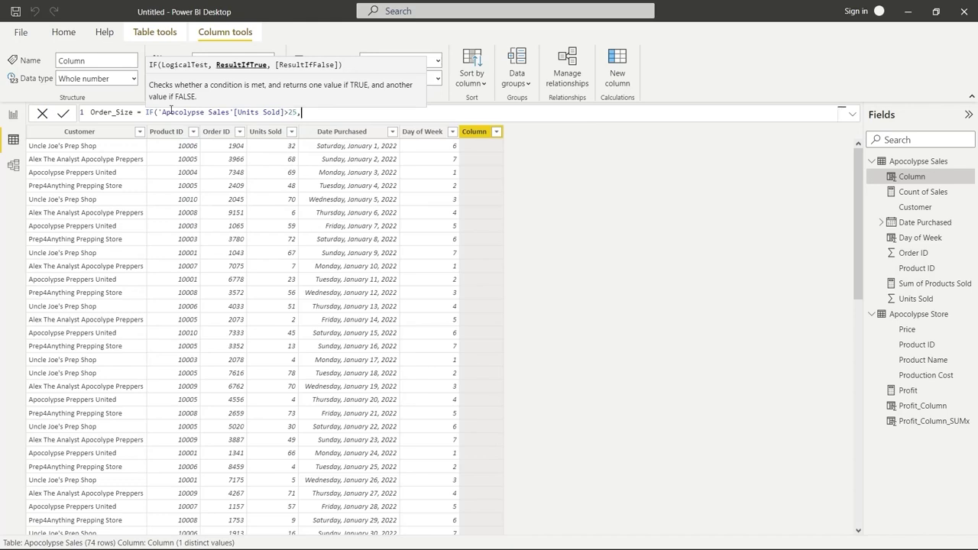
text("Big Order",)
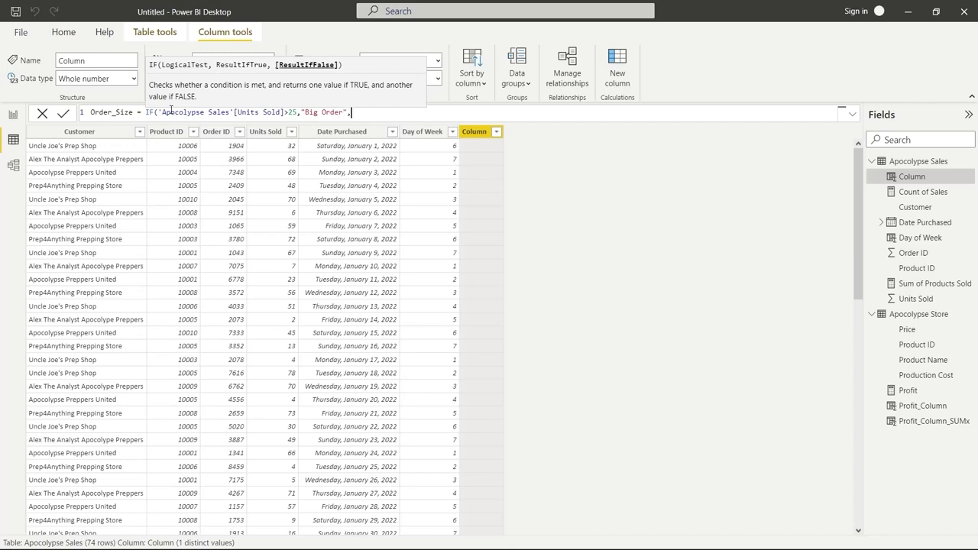
text("Small Order"))
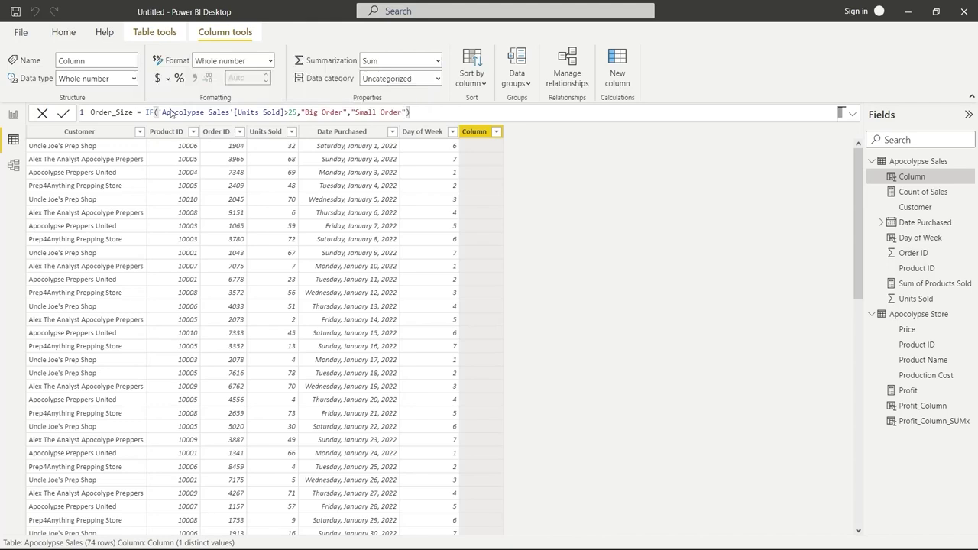
key(Return)
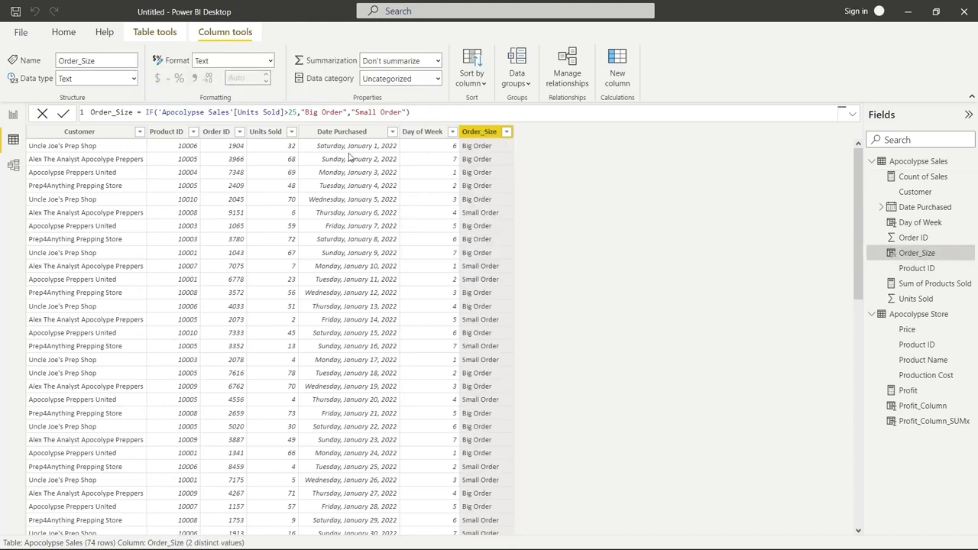